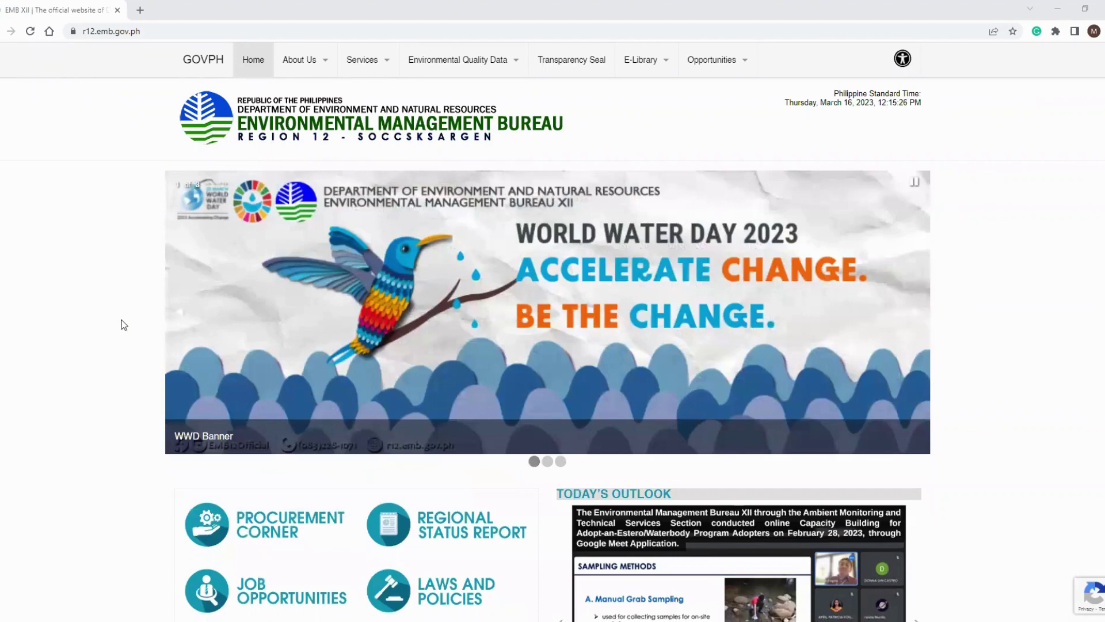
- Reach the Online Services page via the Services menu of the EMB Region 12 site
click(155, 31)
click(139, 62)
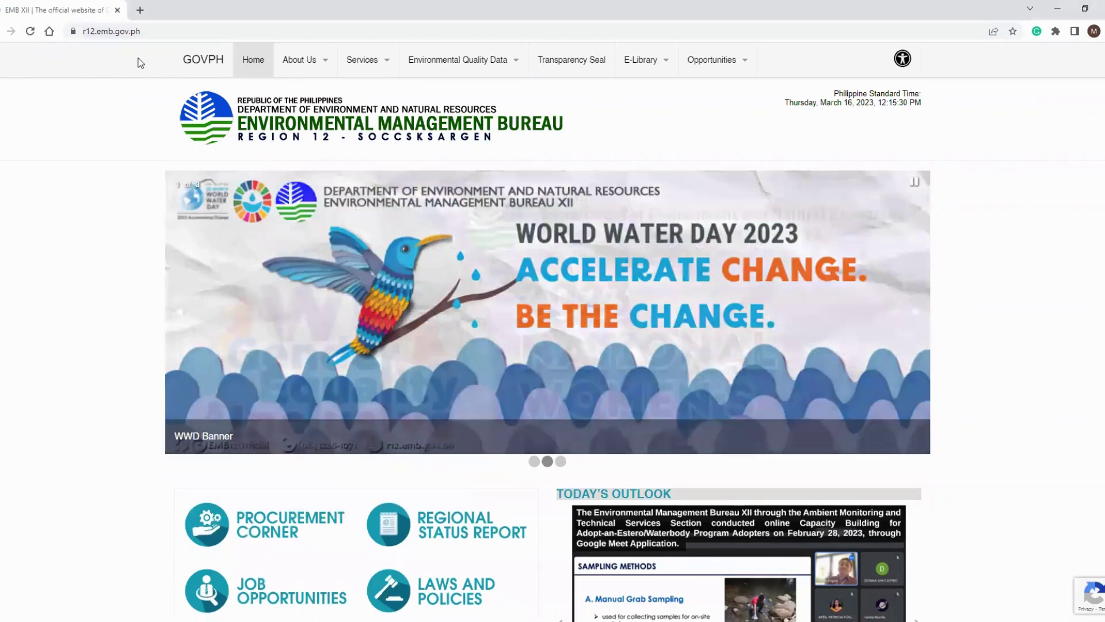
mouse_move(366, 60)
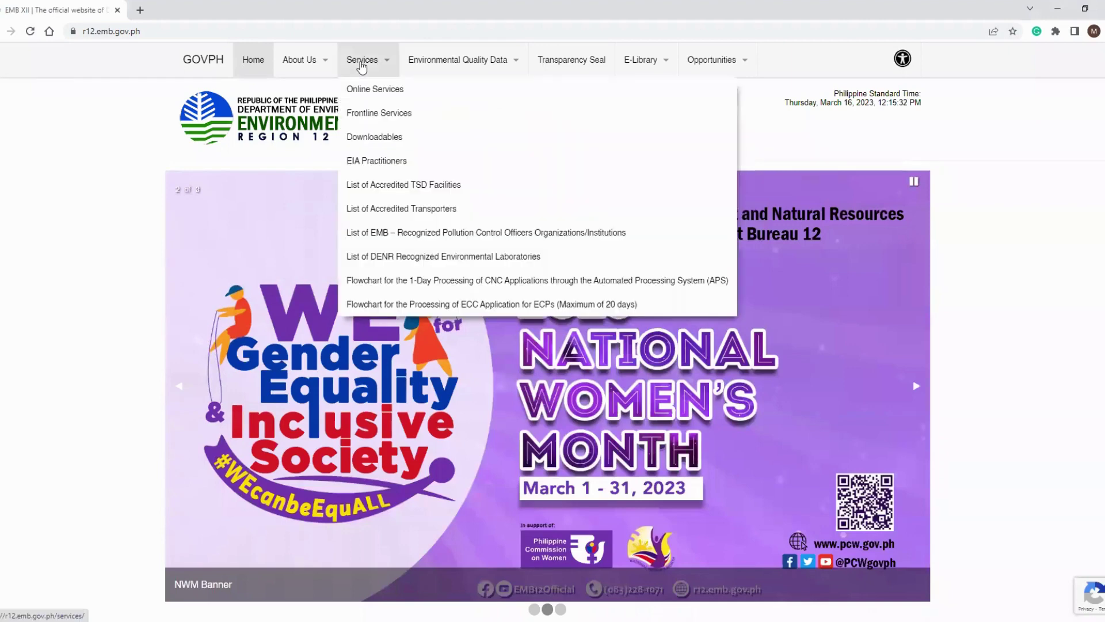
- Launch the CRS Online Company Registration System from the Online Services tiles
click(375, 92)
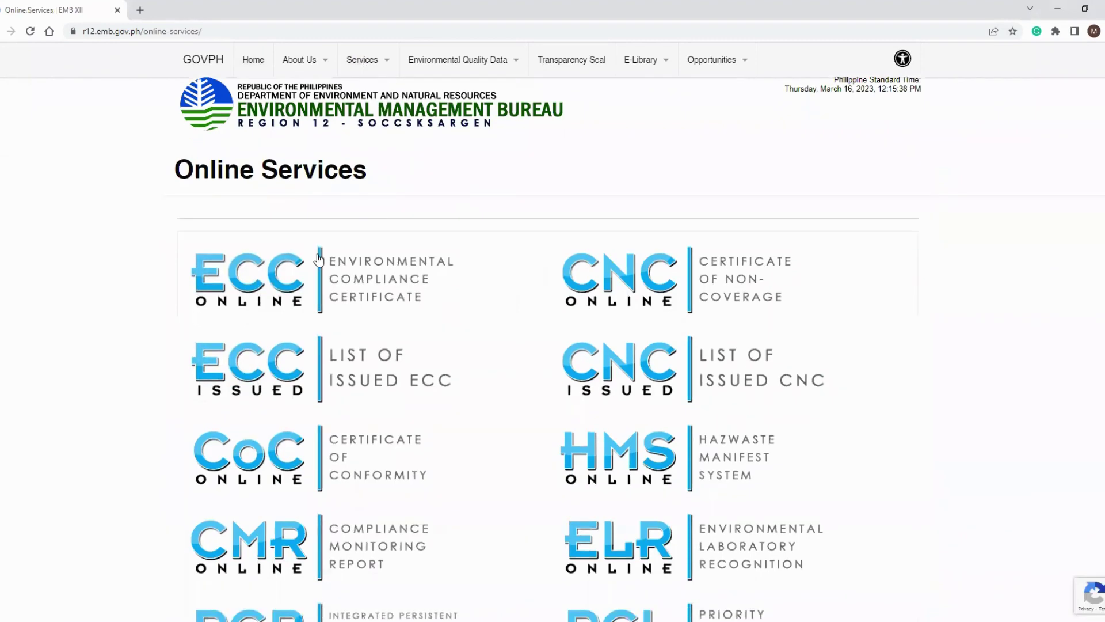
scroll(341, 259, down, 3)
scroll(347, 249, up, 1)
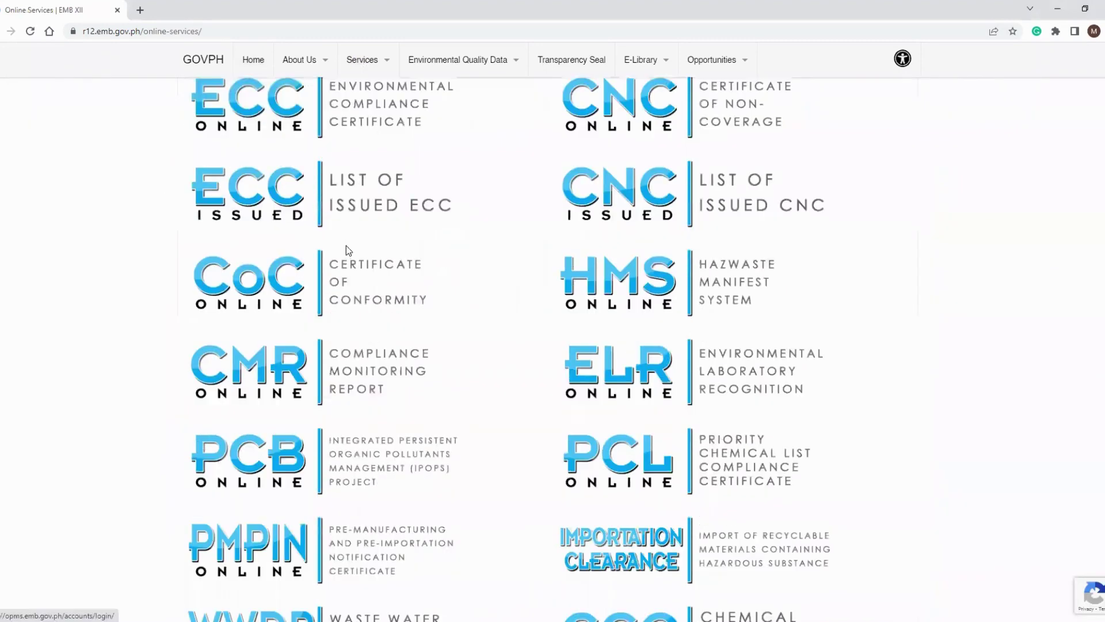
scroll(398, 259, up, 1)
scroll(446, 272, down, 2)
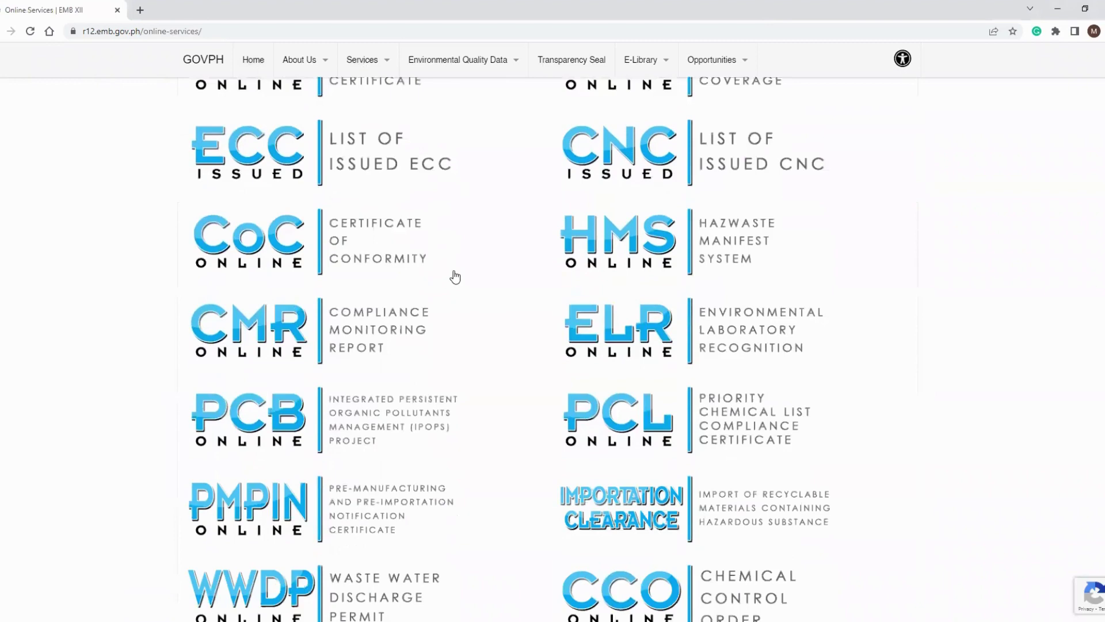
scroll(454, 277, down, 6)
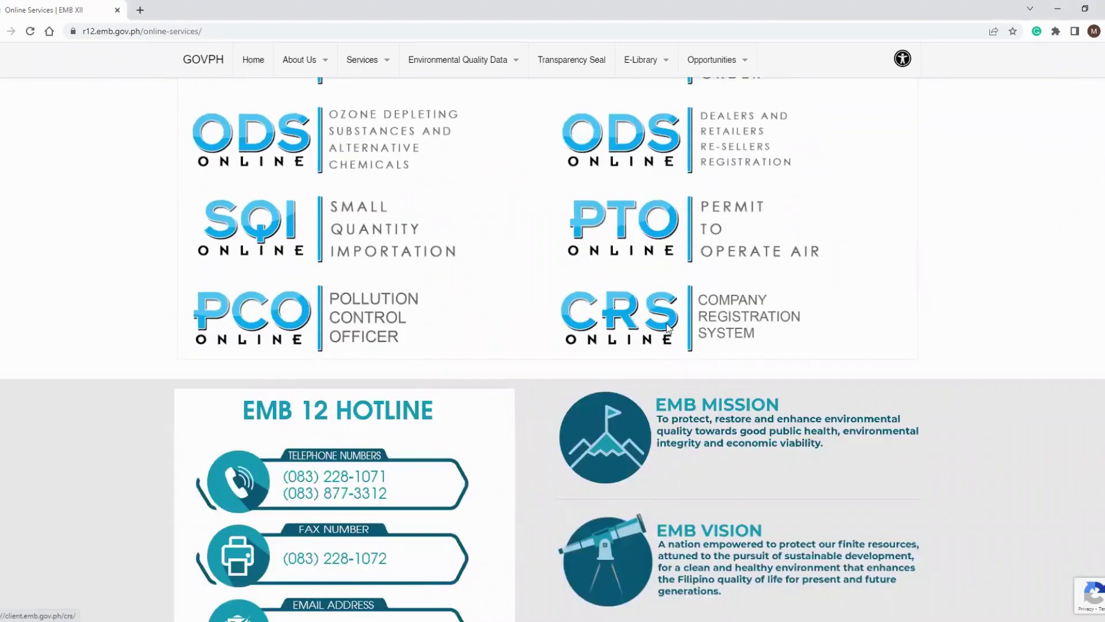
click(668, 328)
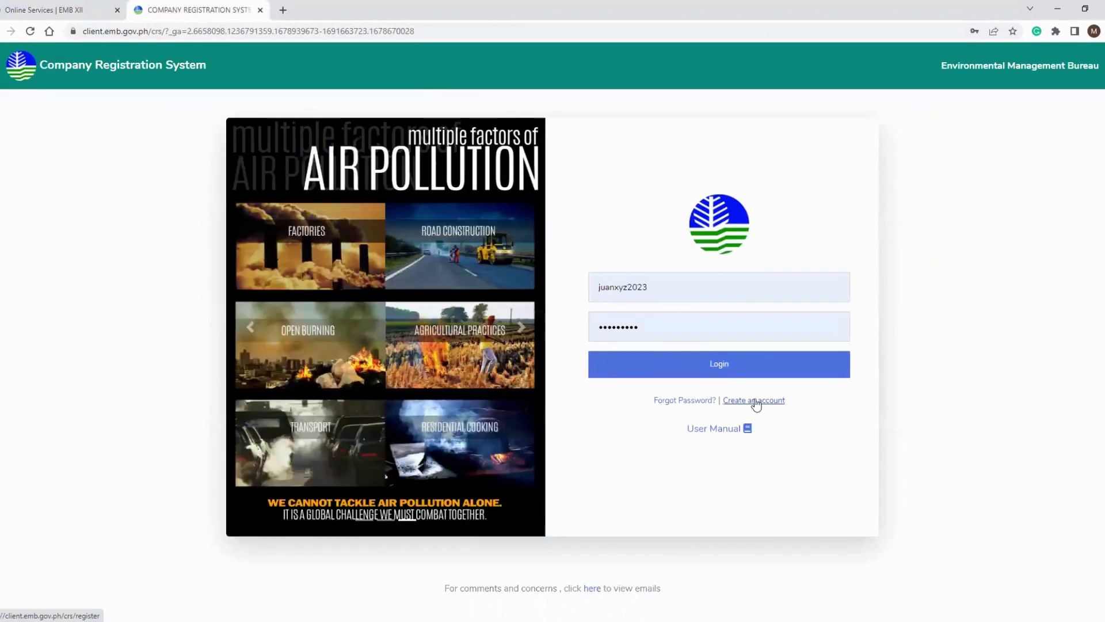
- Begin a new account with username, first name, last name and position Owner
click(757, 400)
click(455, 197)
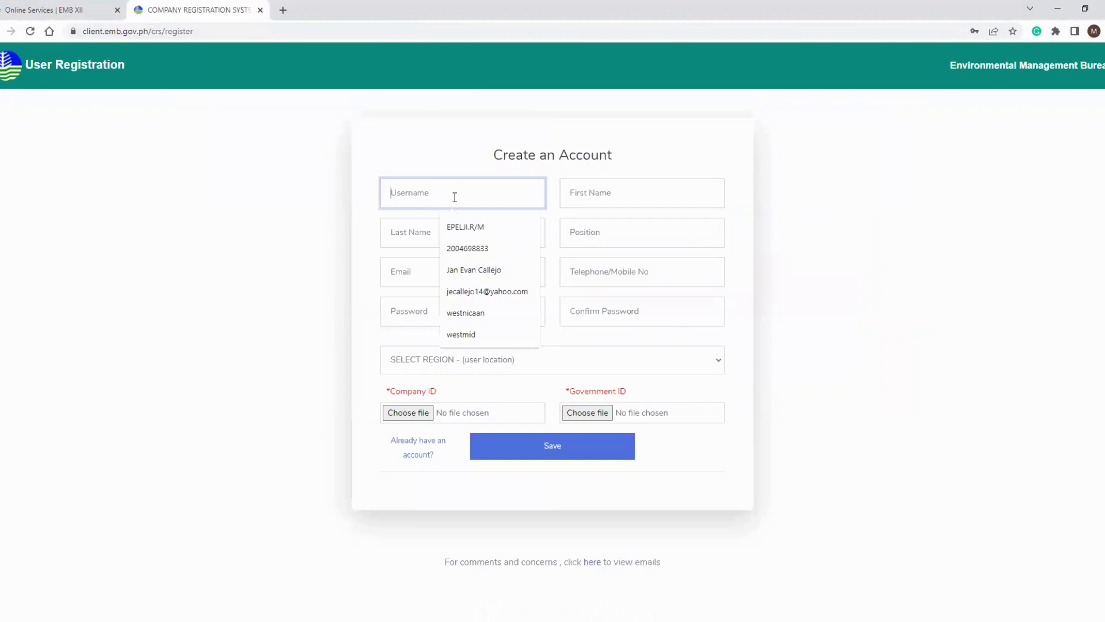
text(juanxyz2023)
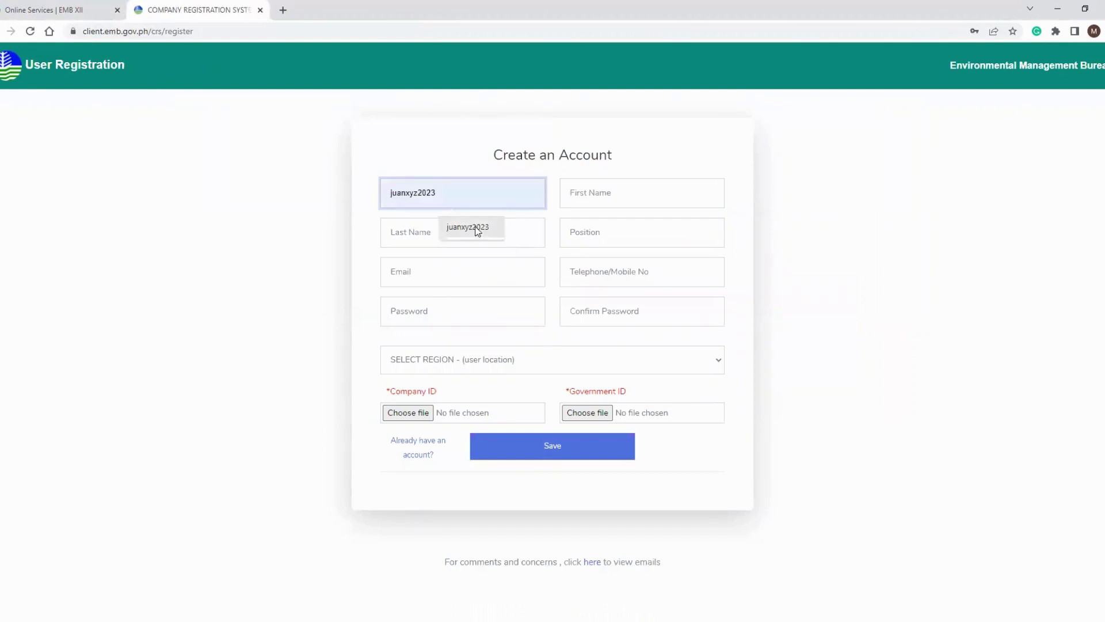
click(476, 228)
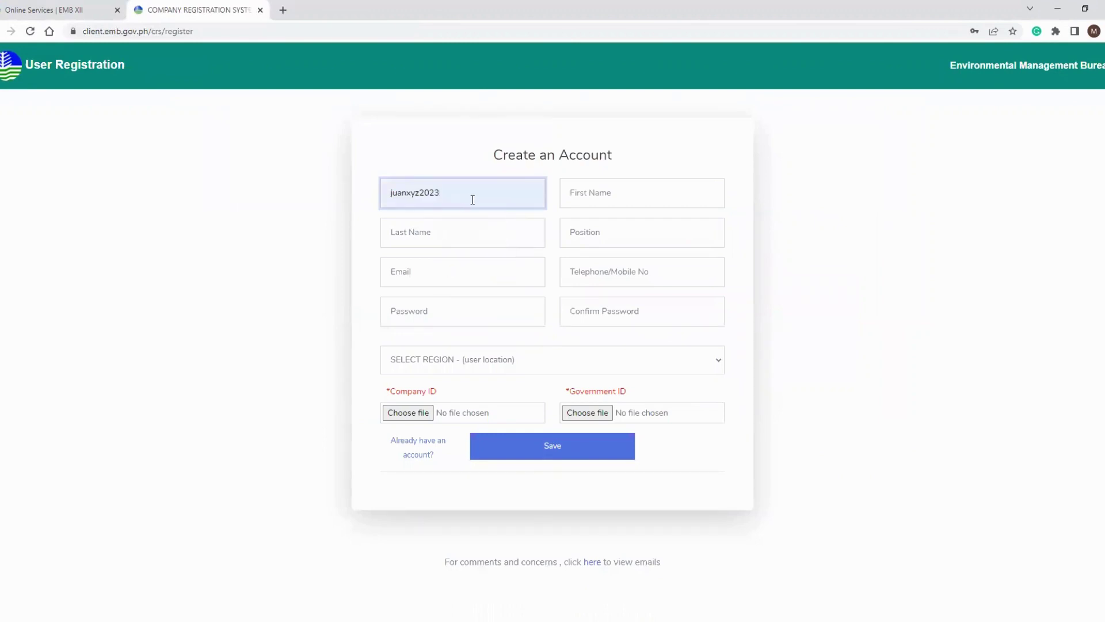
text(1)
click(637, 198)
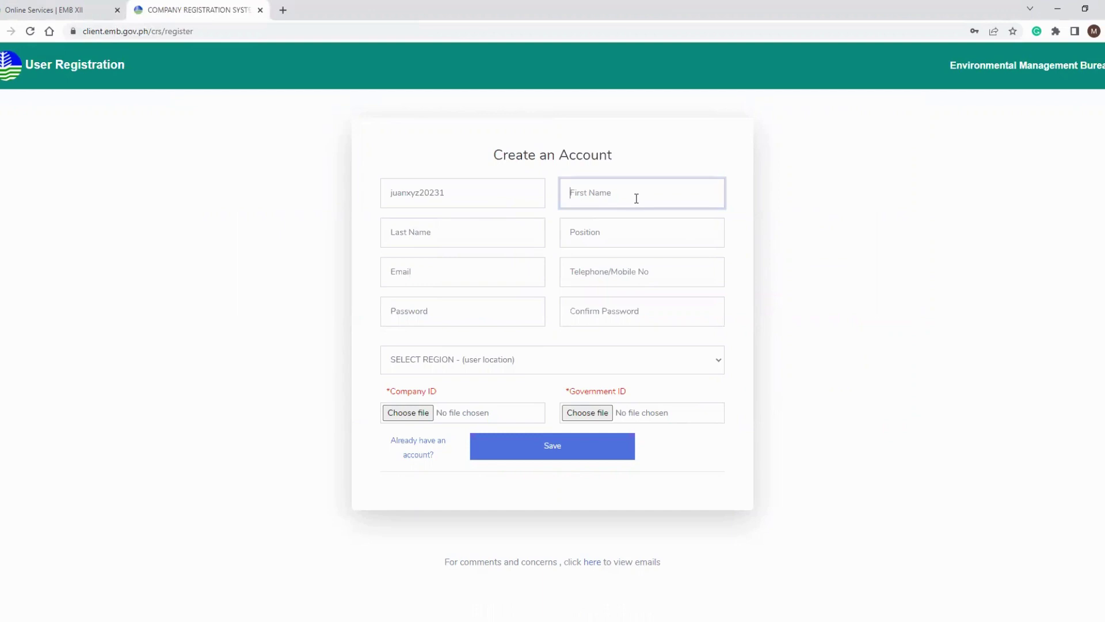
text(Juanito)
key(Tab)
text(Dela Cr)
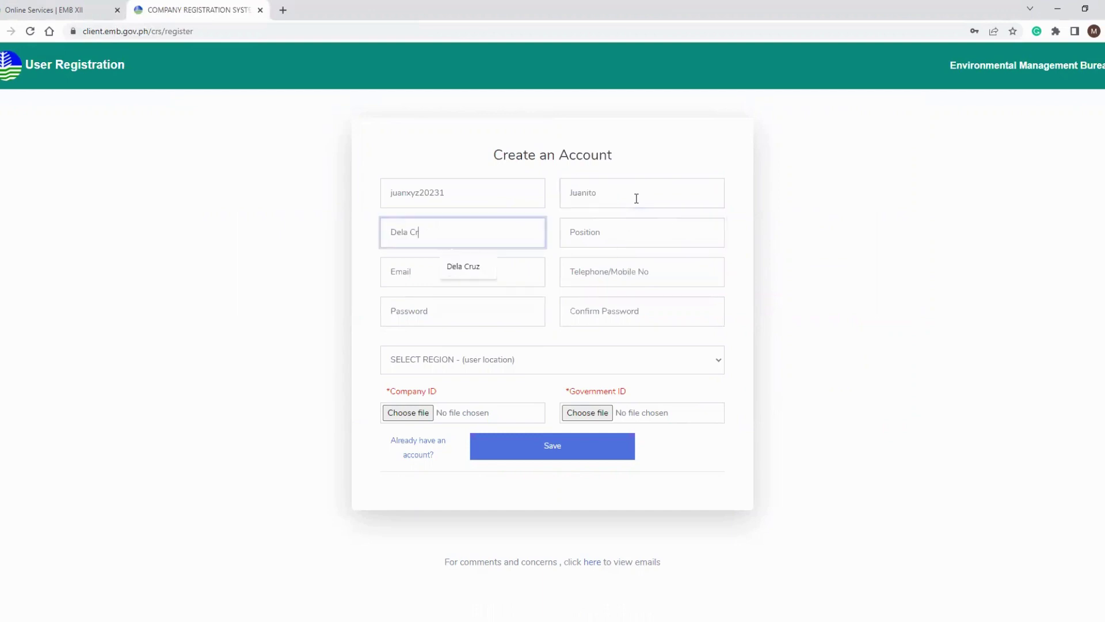
text(uz)
key(Tab)
text(Owner)
key(Tab)
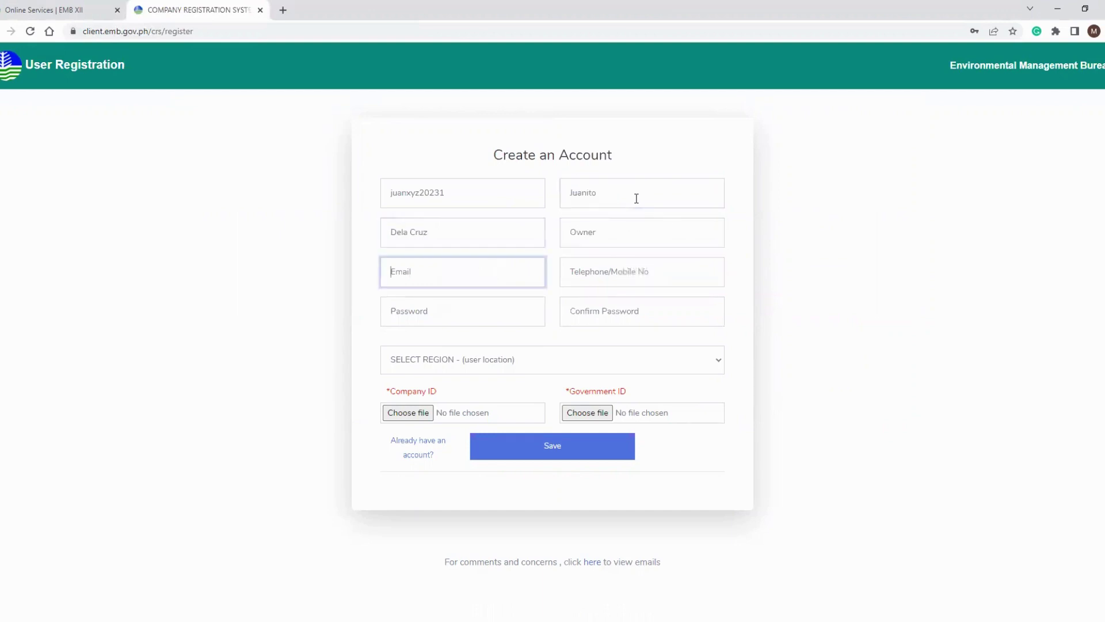
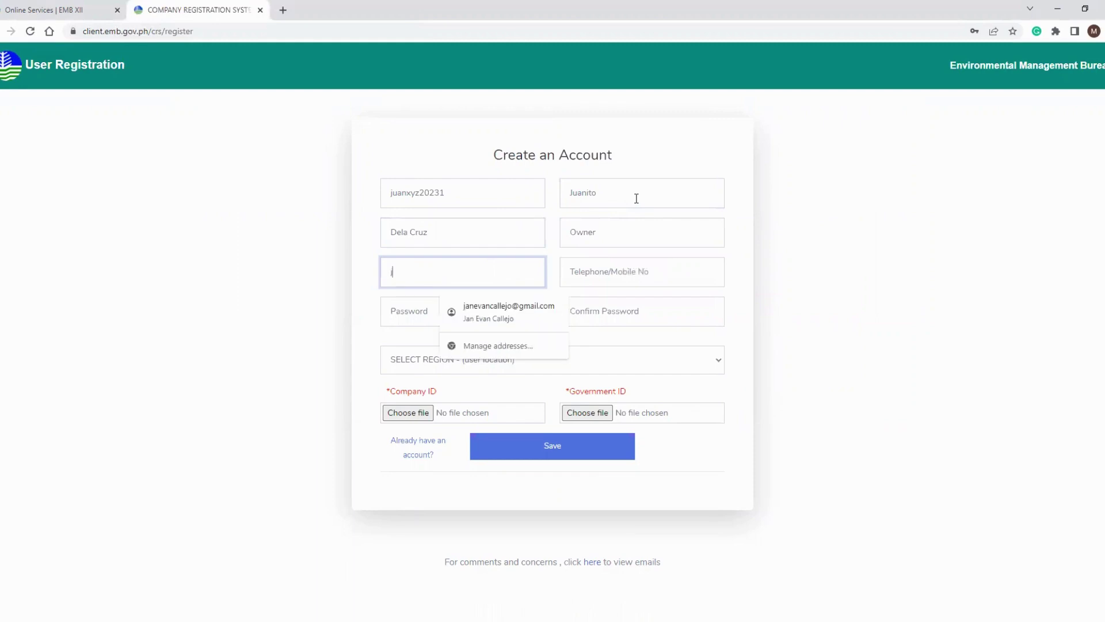
- Enter a unique email, fixing the already-used one, and the mobile number
click(510, 304)
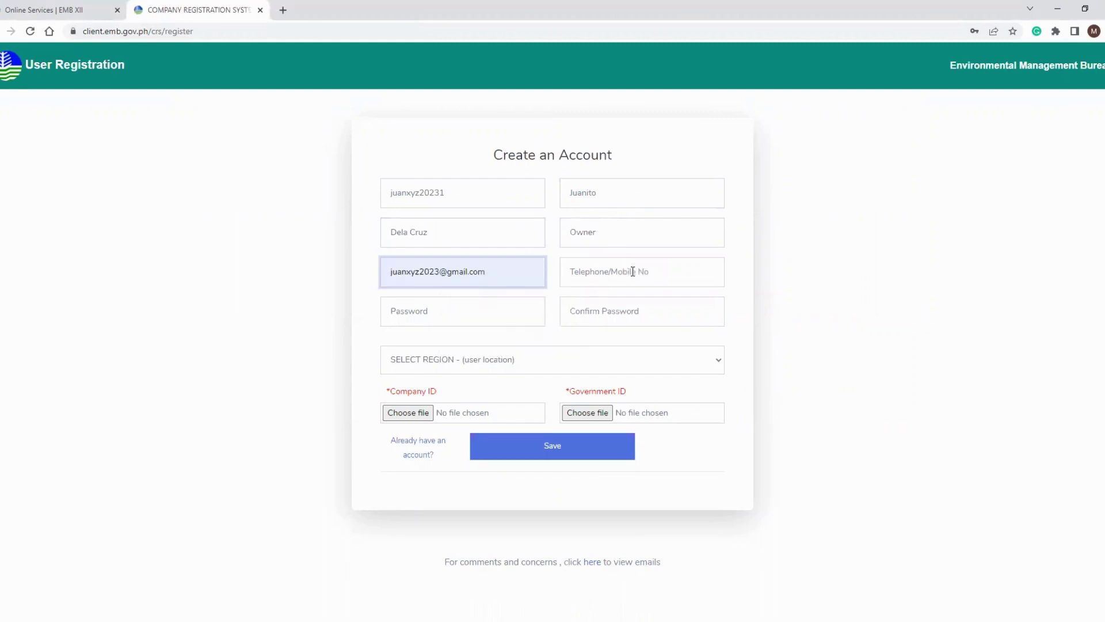
click(633, 271)
click(486, 272)
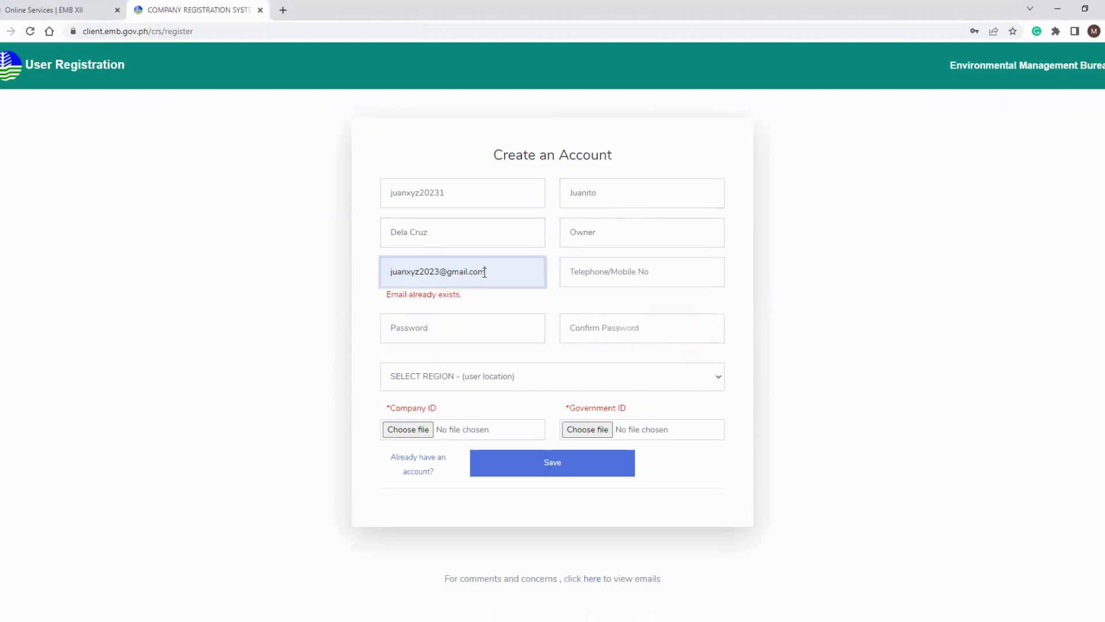
click(434, 268)
text(1)
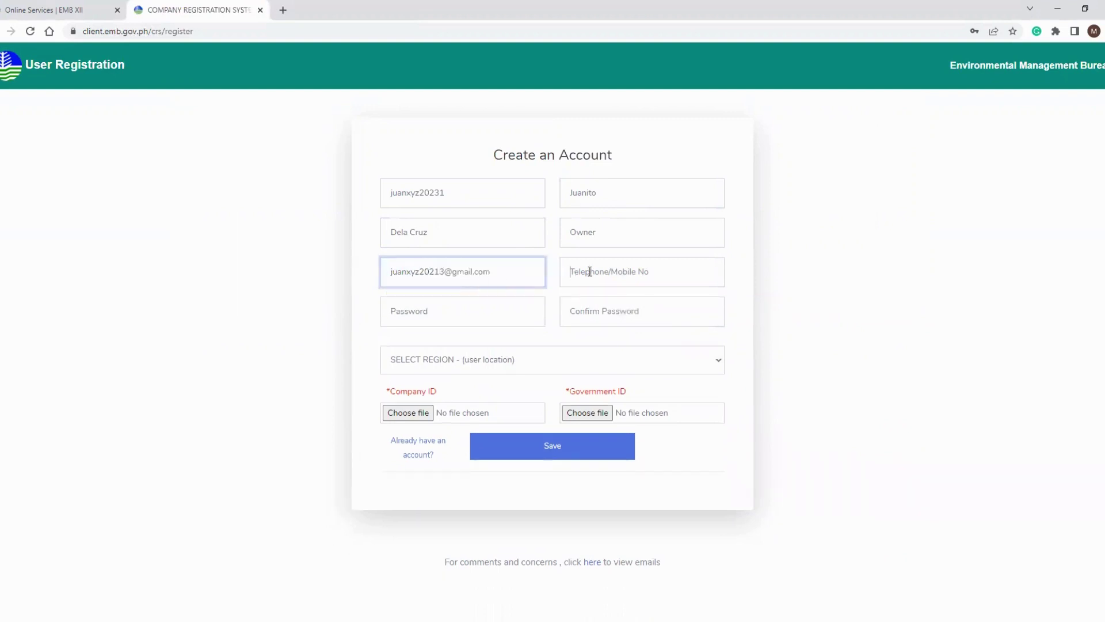
click(591, 272)
text(091111111)
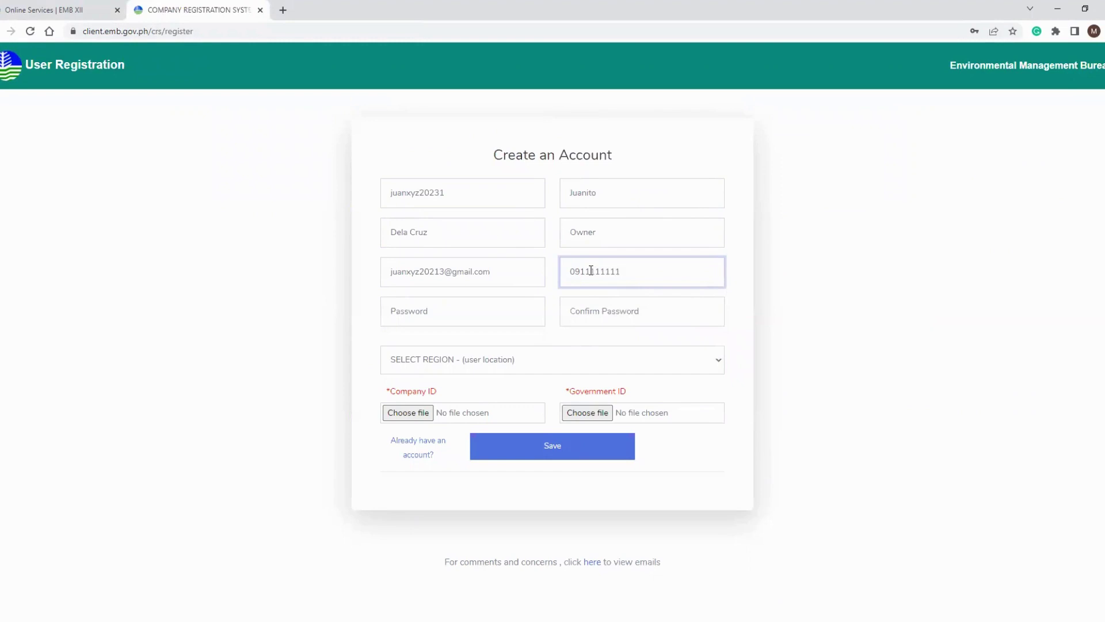
text(1)
click(592, 271)
- Enter the account password and its confirmation
click(436, 314)
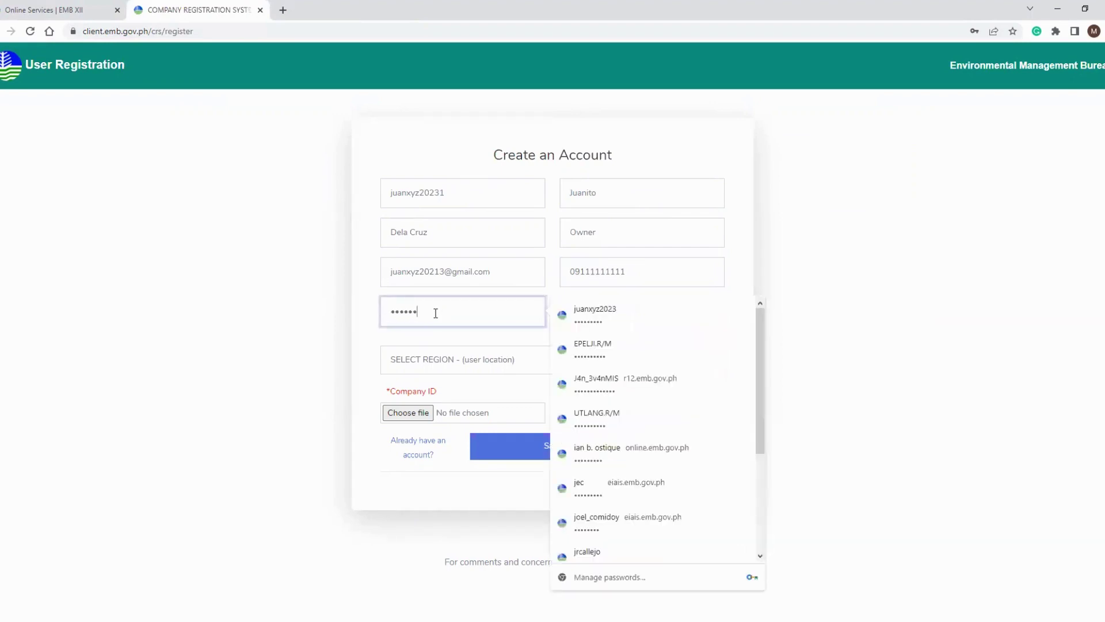
key(Tab)
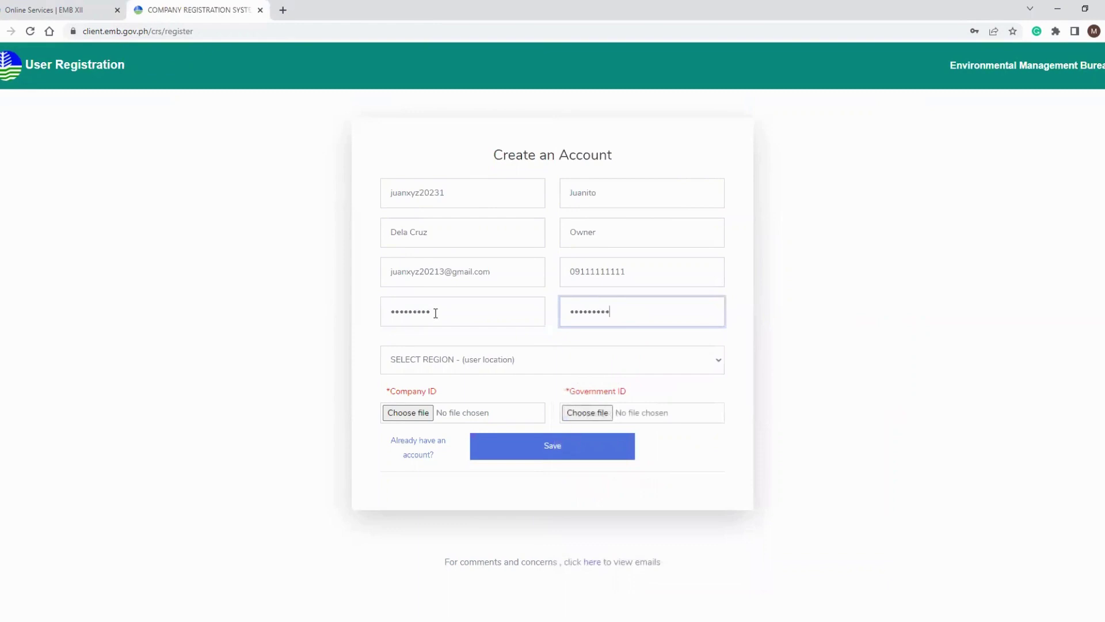
- Set the user location to Region 12 (Central Mindanao)
click(449, 358)
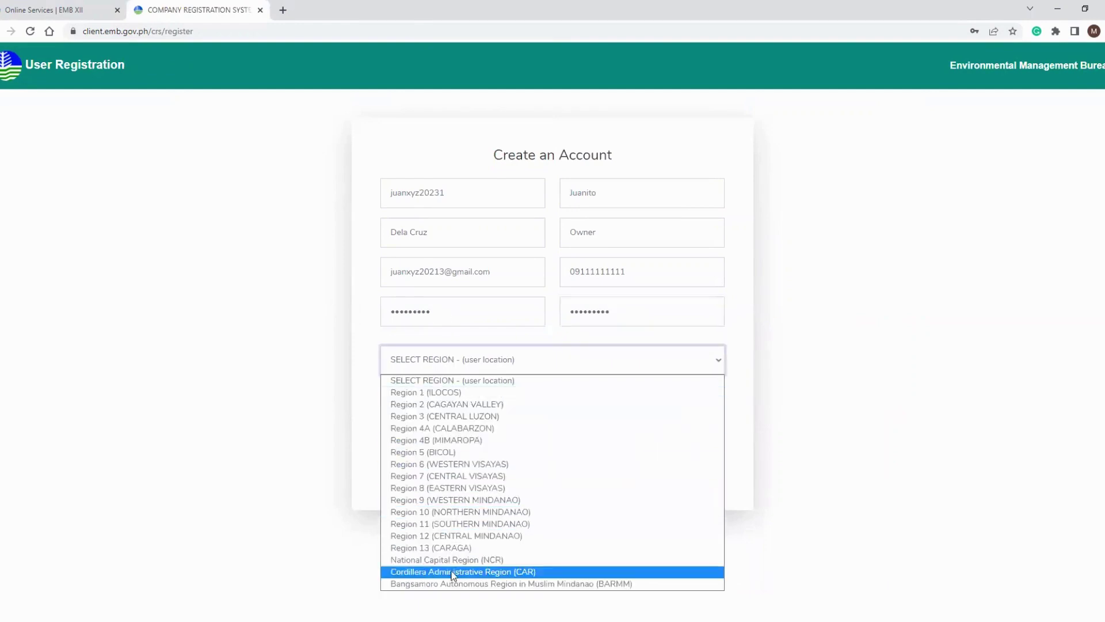
click(459, 535)
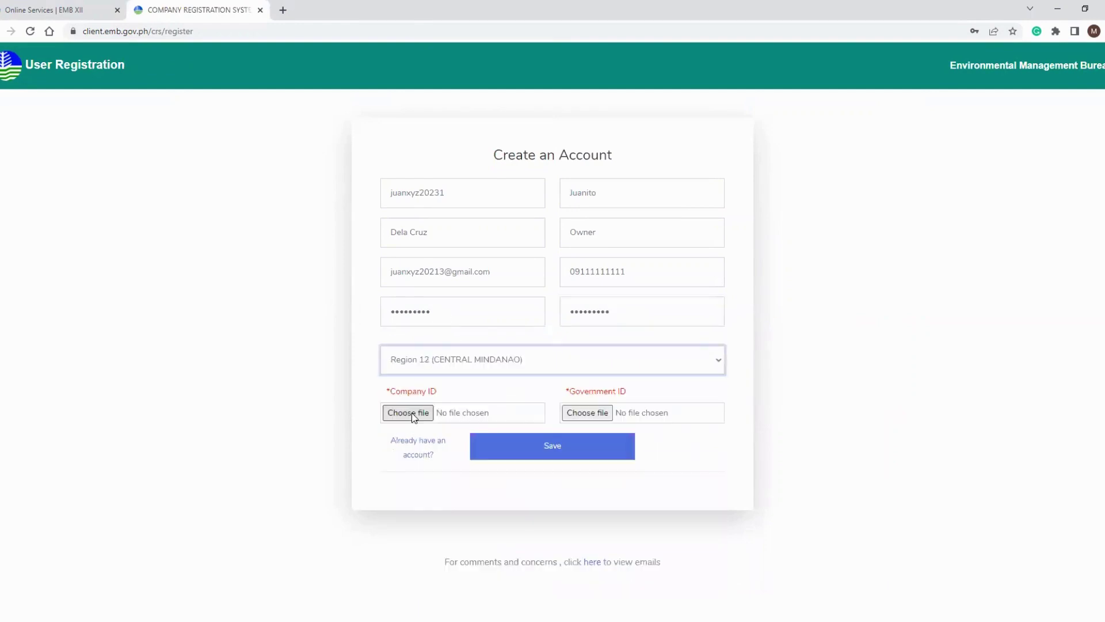
click(467, 360)
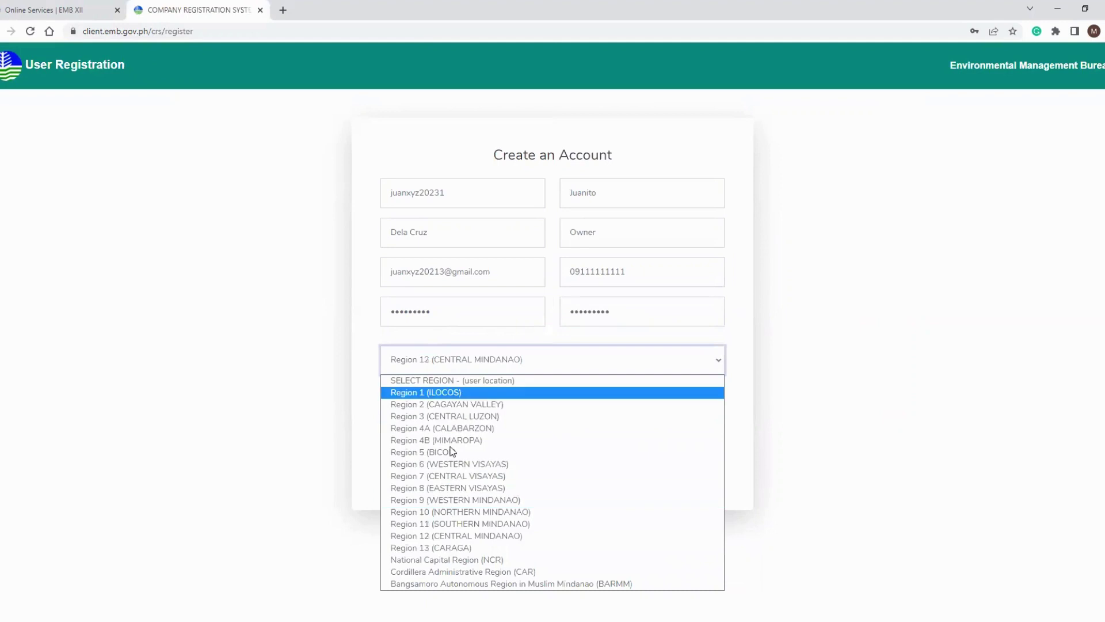
click(436, 536)
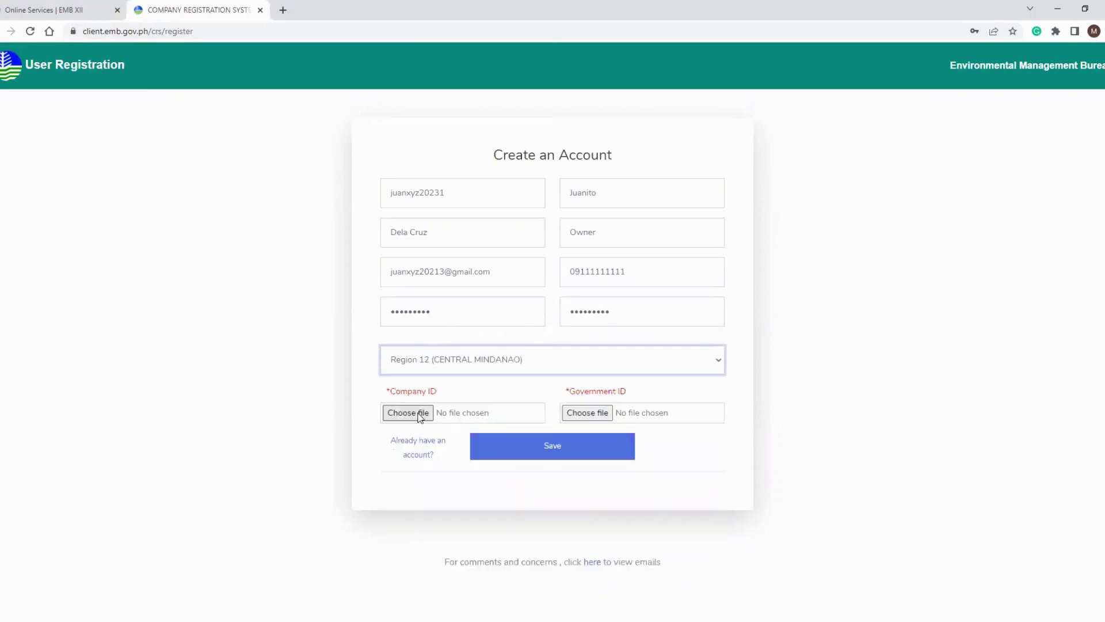
- Attach the signature PNG as the ID image after the PDF is rejected, then go to login
click(423, 406)
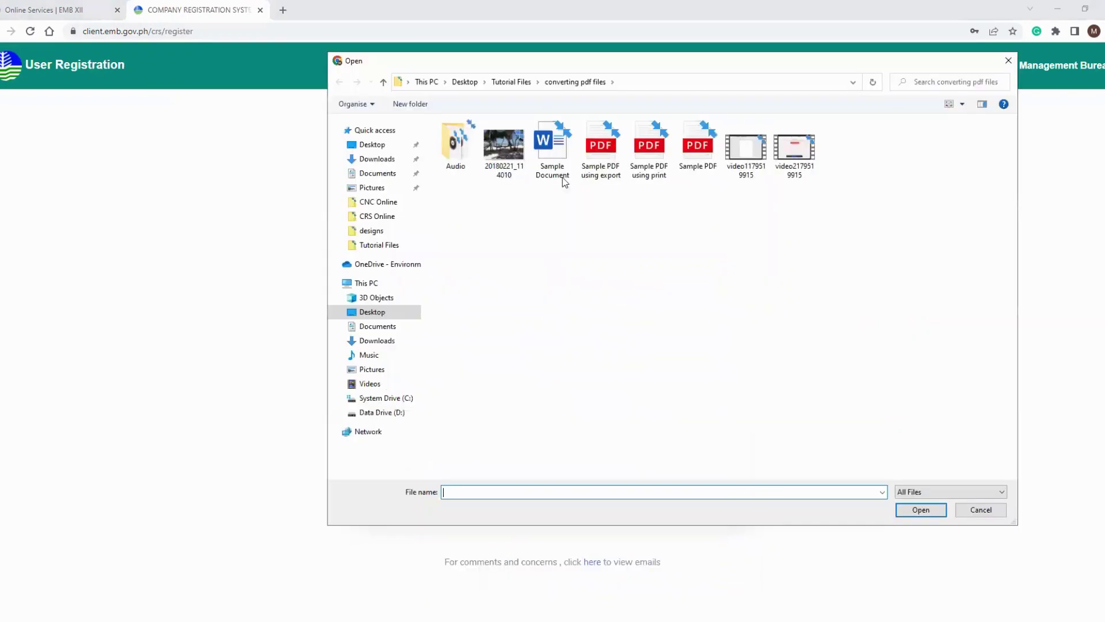
click(702, 152)
double_click(703, 152)
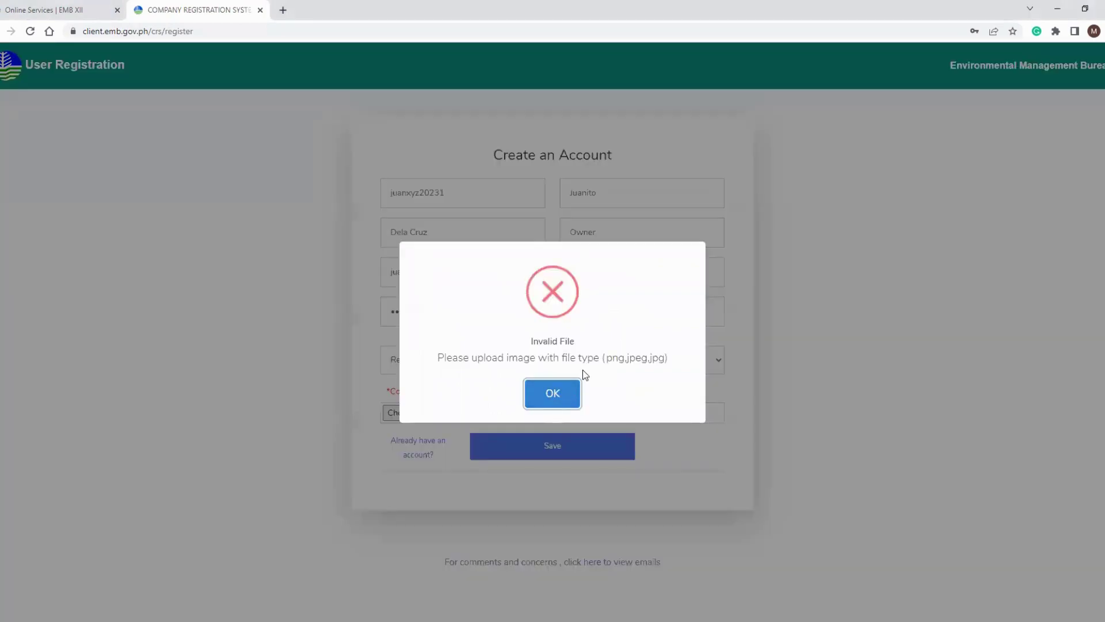
click(557, 400)
click(555, 429)
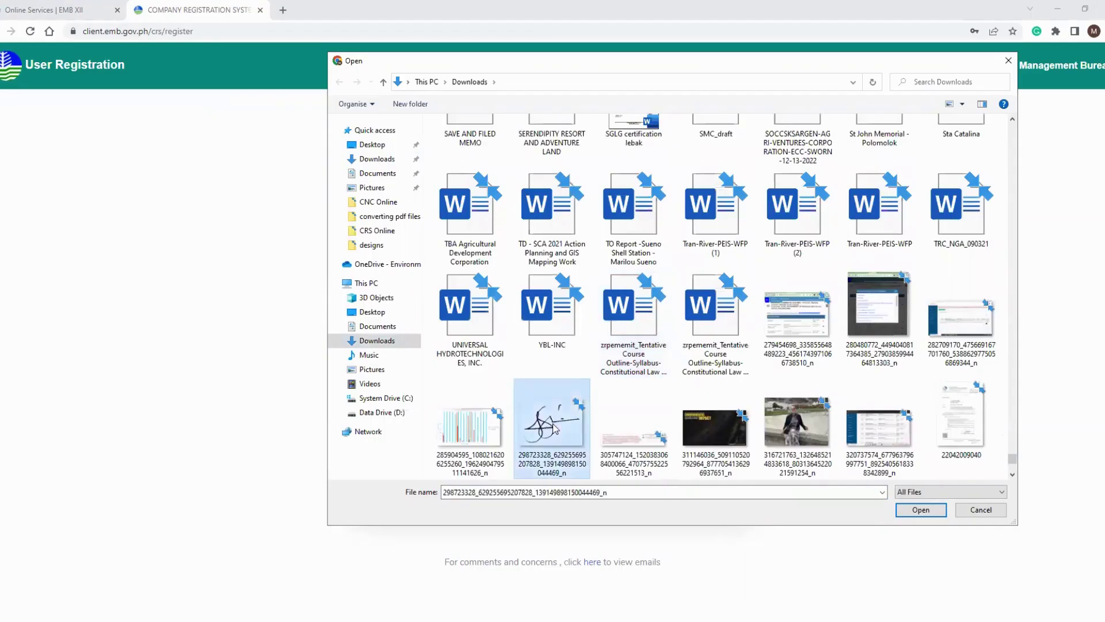
double_click(555, 428)
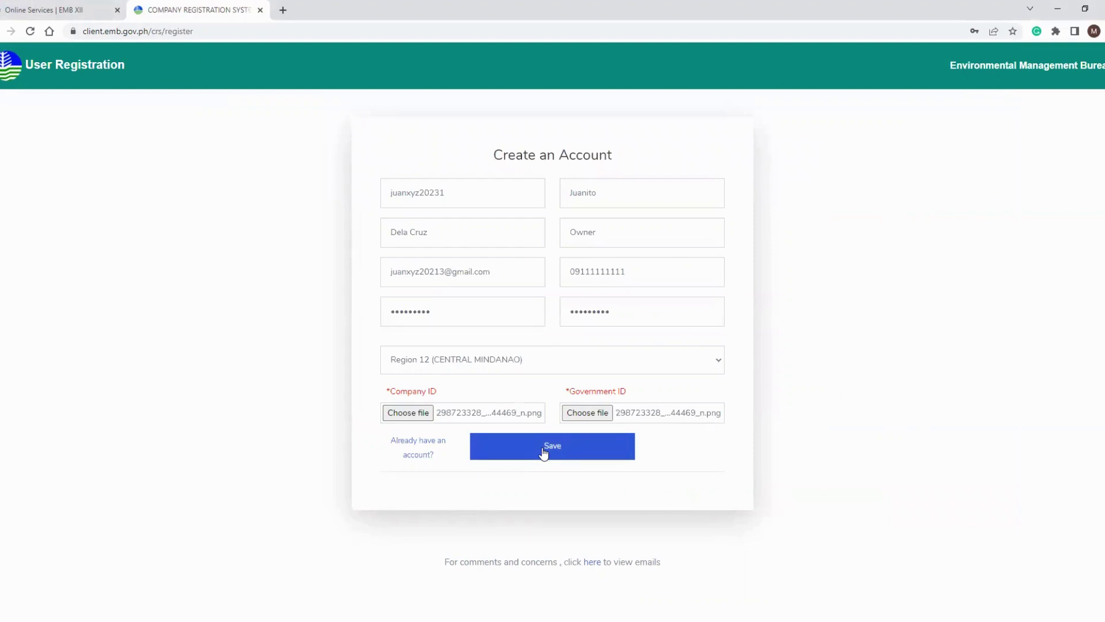
click(416, 447)
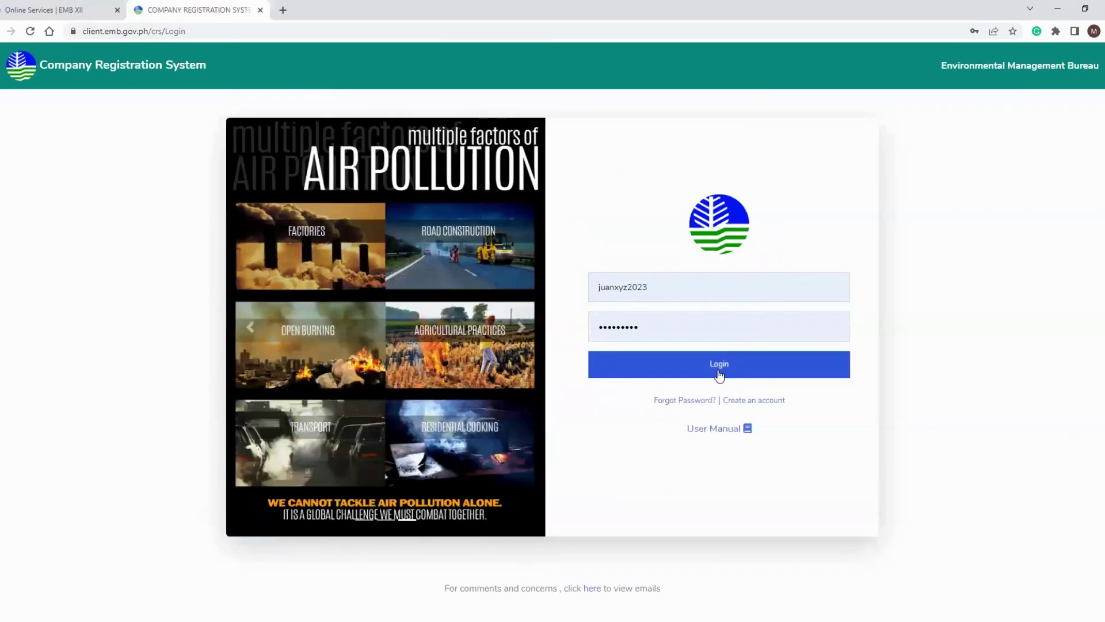
- Sign in with the new credentials to reach the company dashboard
click(719, 367)
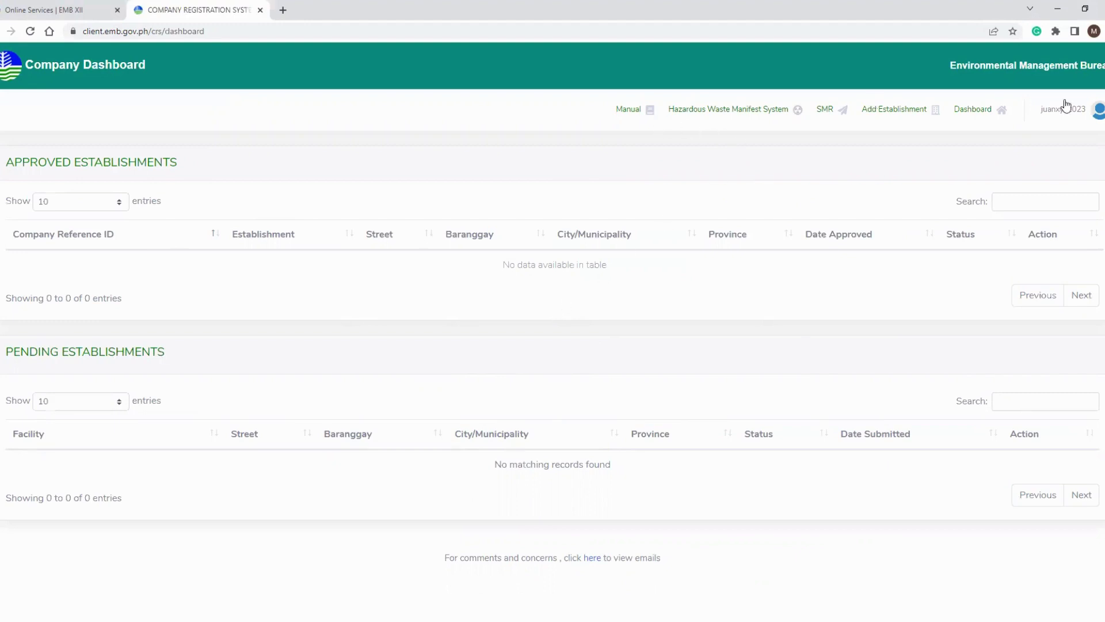
- Start adding an establishment located in Region 12 (Central Mindanao)
click(889, 116)
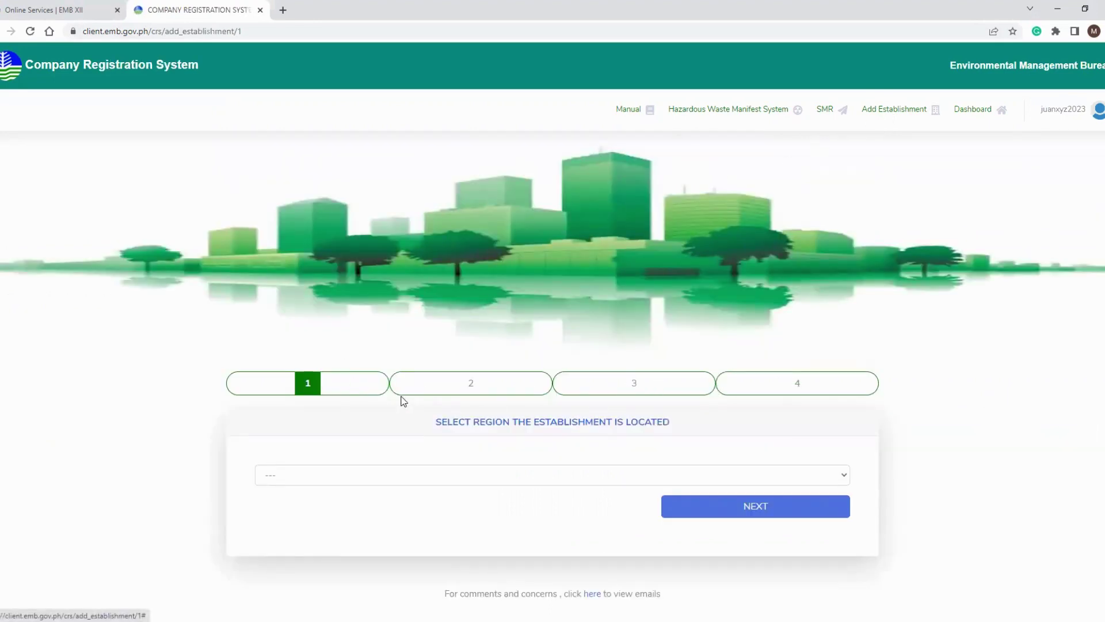
click(397, 477)
click(390, 411)
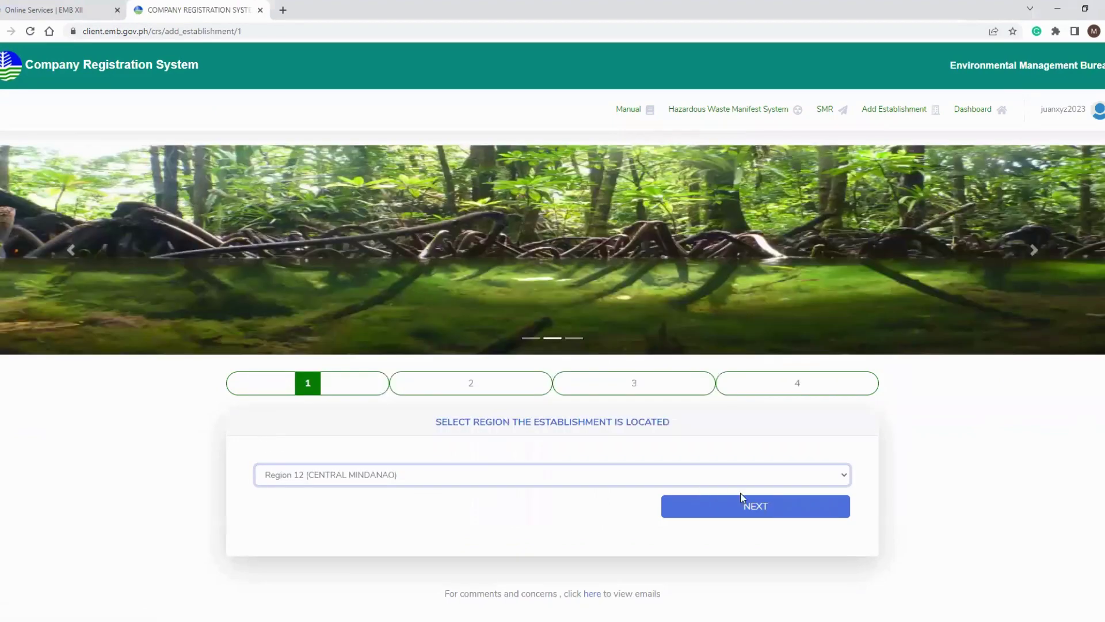
click(759, 508)
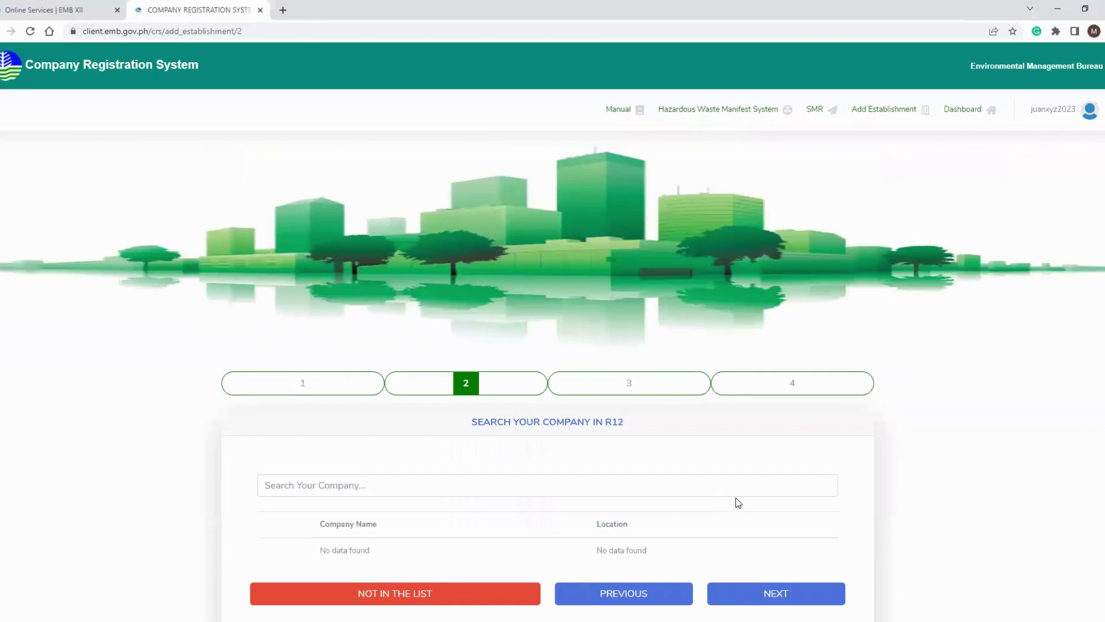
scroll(545, 450, down, 1)
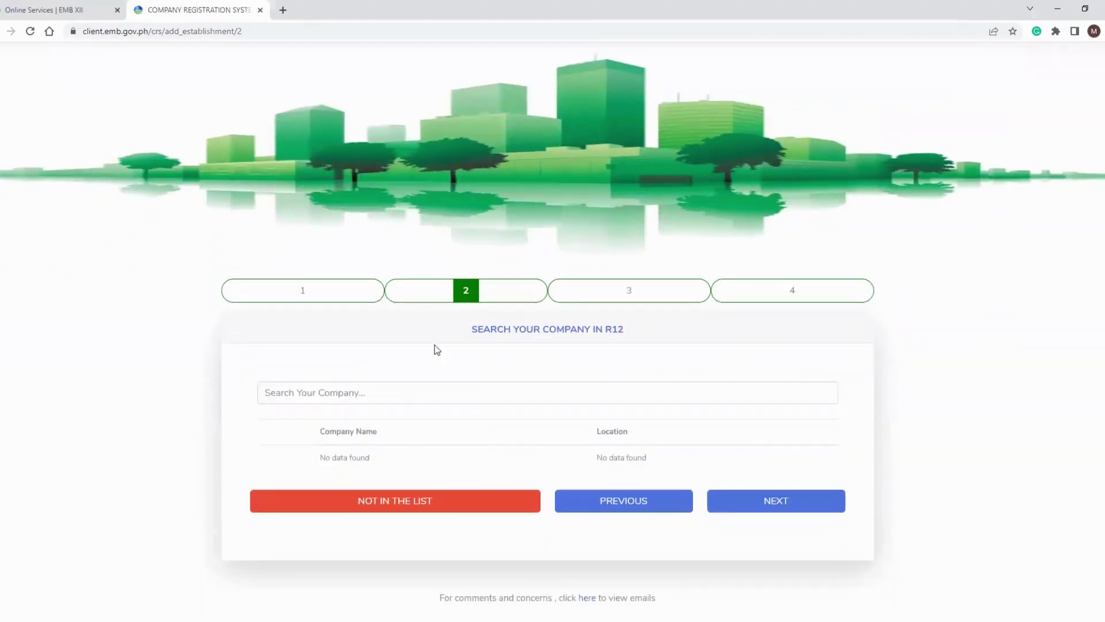
- Search the Region 12 company list for company xy, which finds no match
click(383, 395)
text(coma)
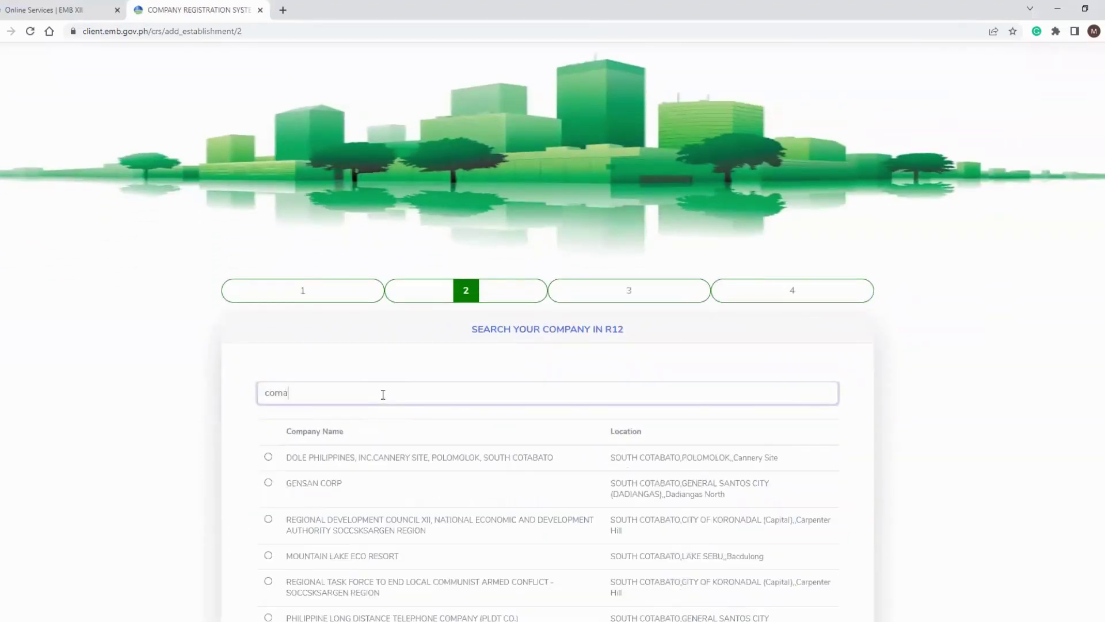
key(BackSpace)
text(pany)
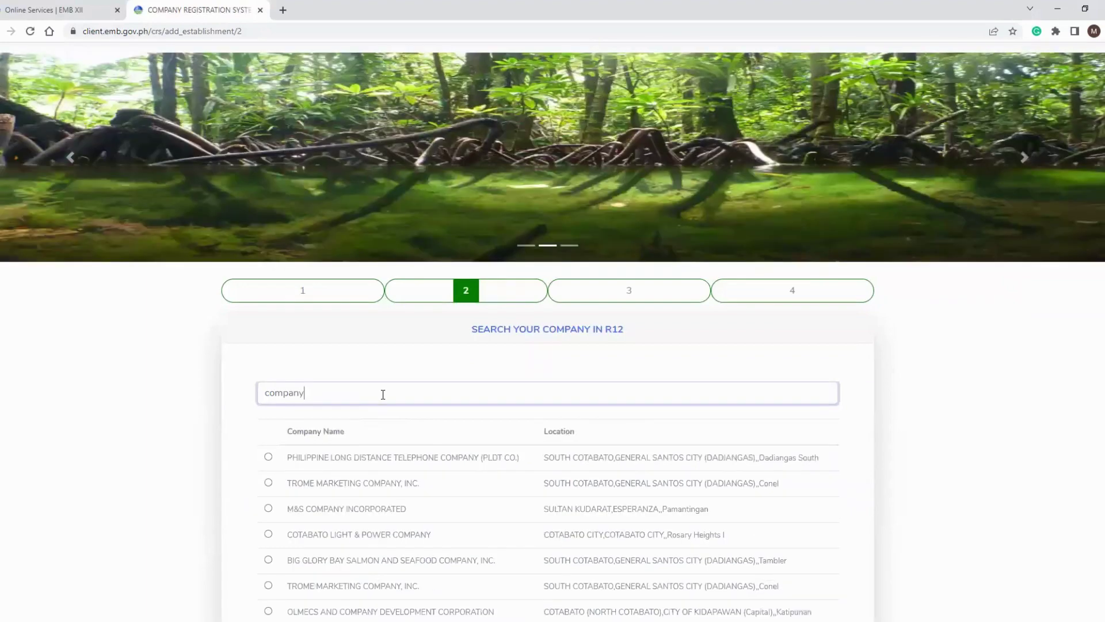
text( xy)
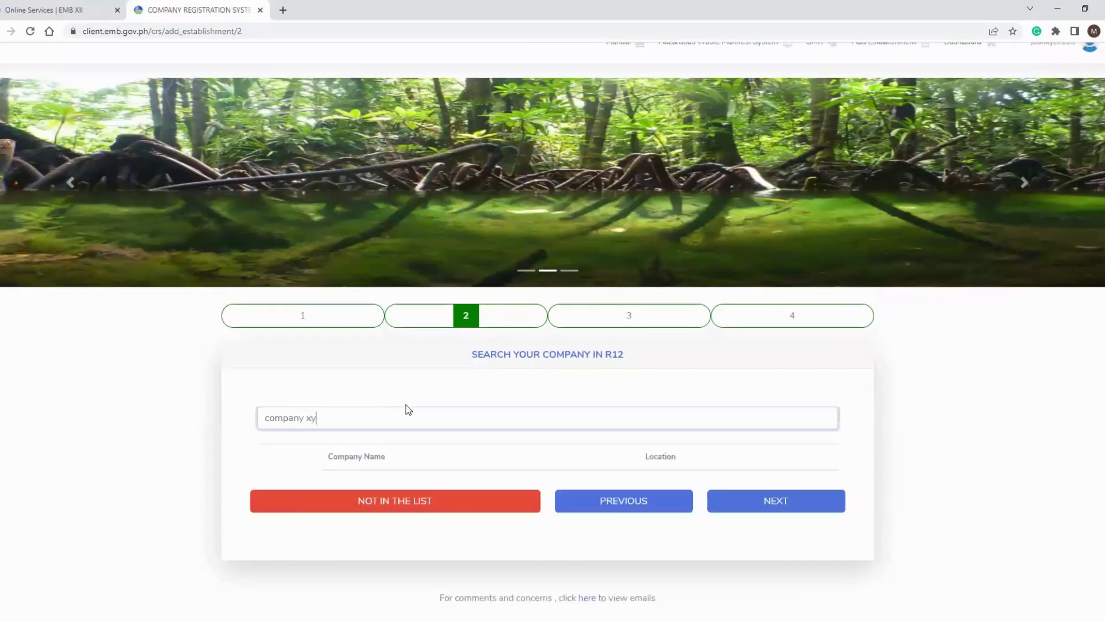
- Register unlisted Resort XYZ with project type 4.2 Resort and tourism/leisure projects
click(394, 510)
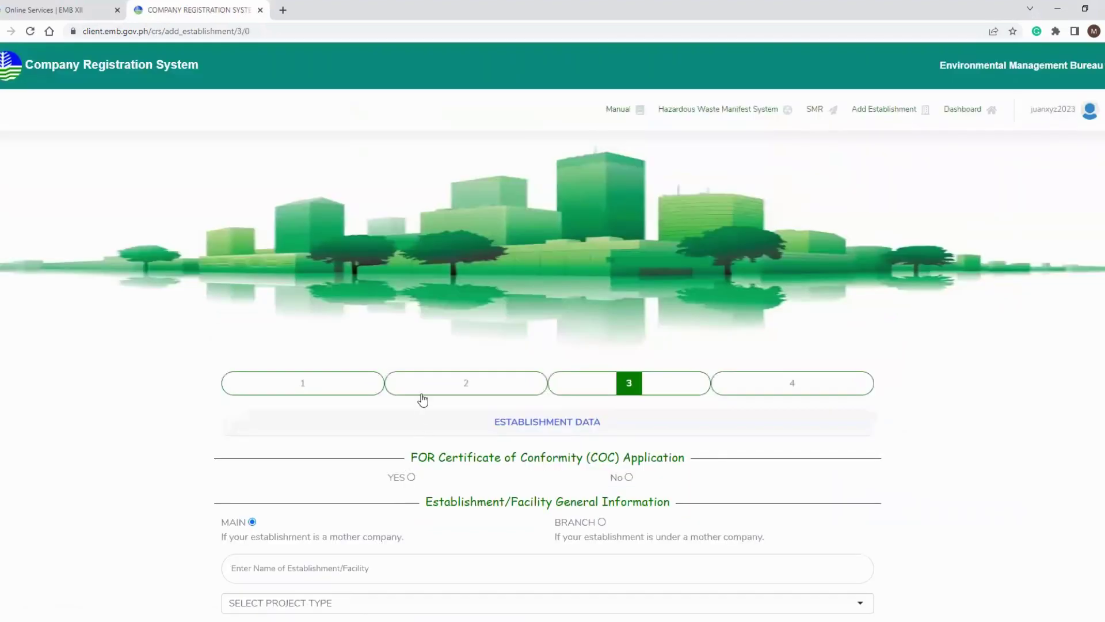
scroll(419, 399, down, 2)
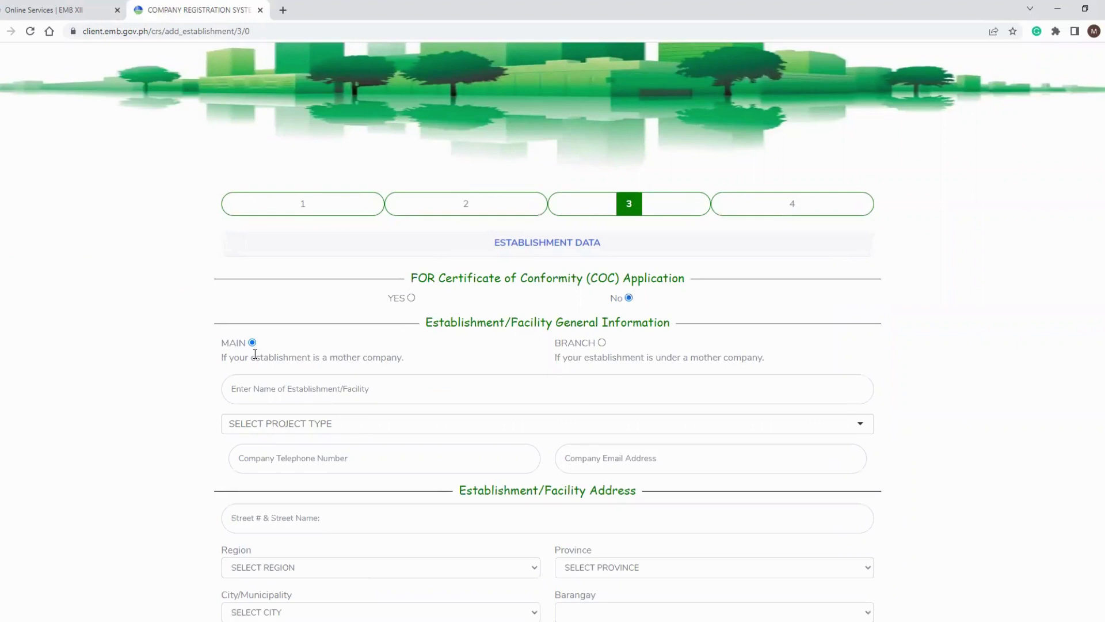
click(324, 388)
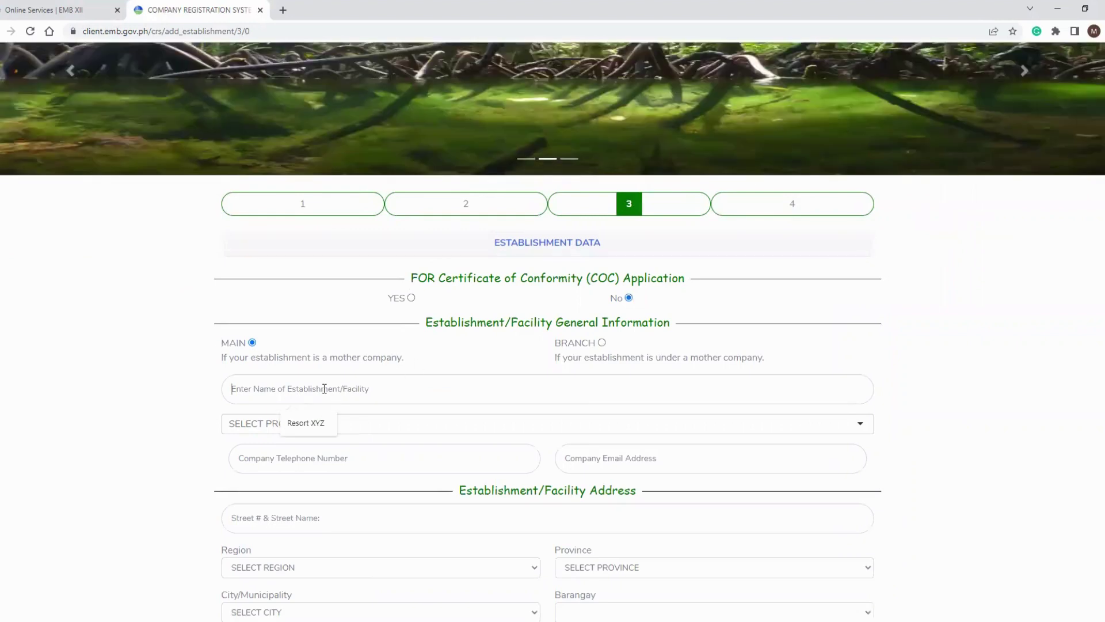
text(R)
click(310, 421)
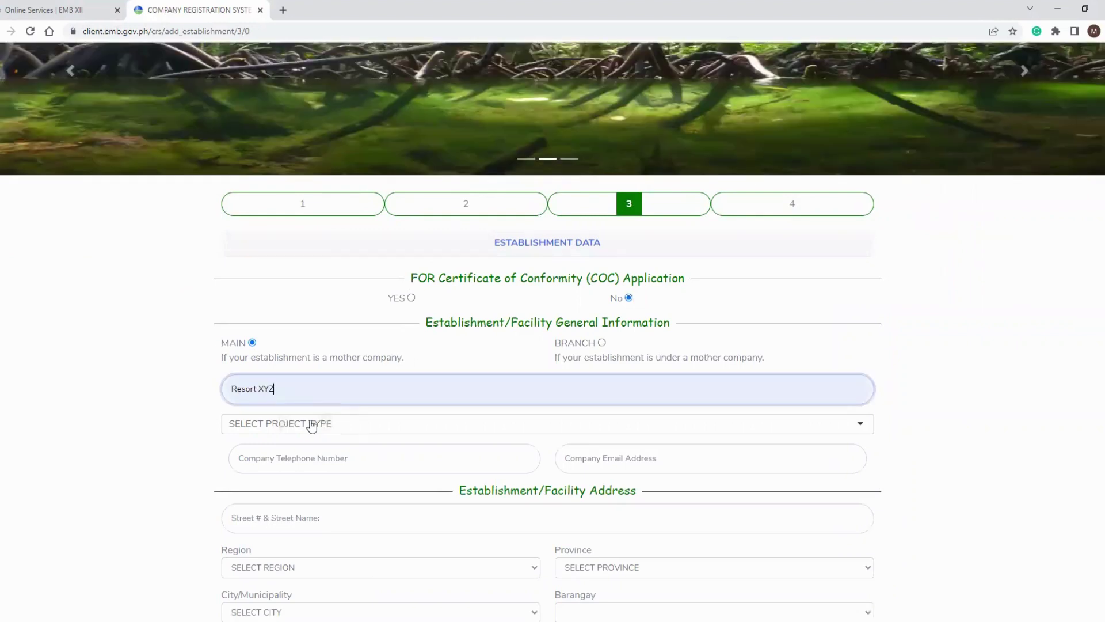
click(347, 425)
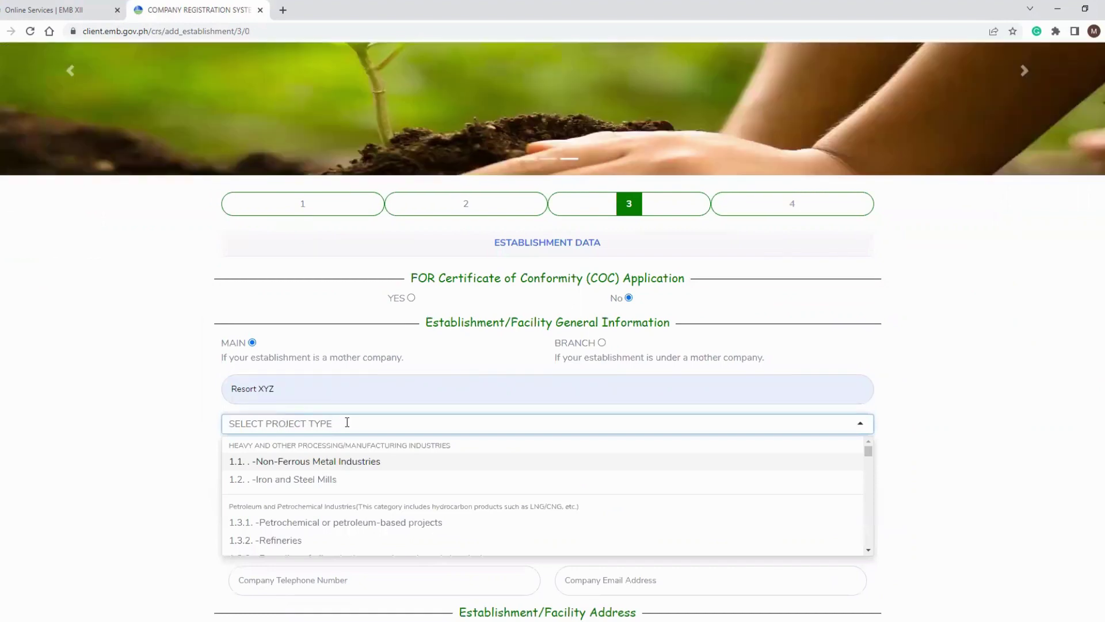
text(resort)
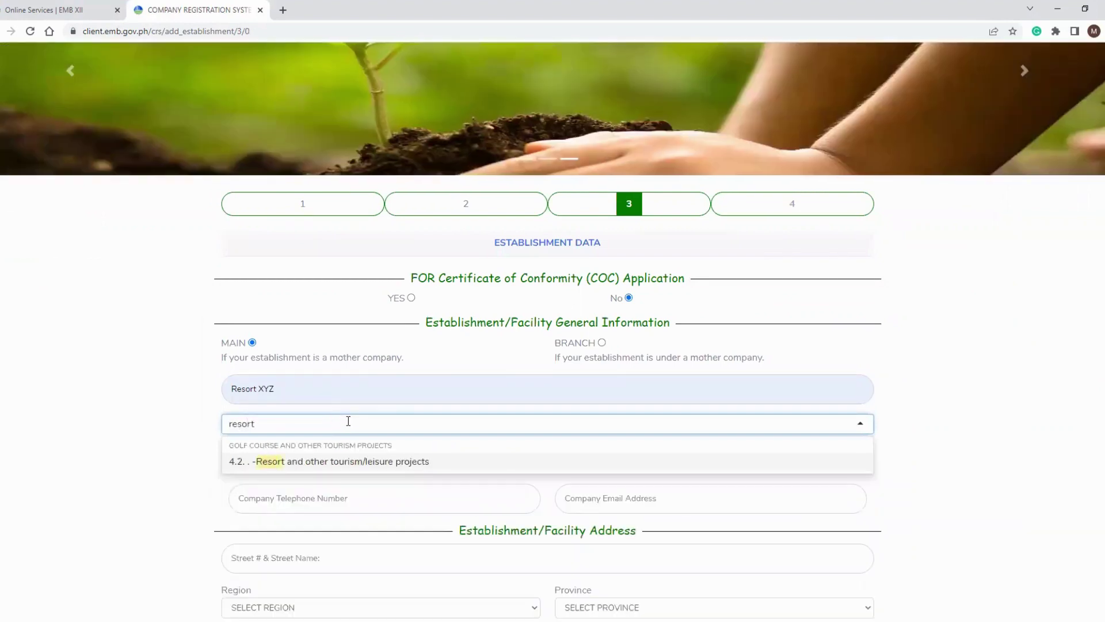
click(342, 462)
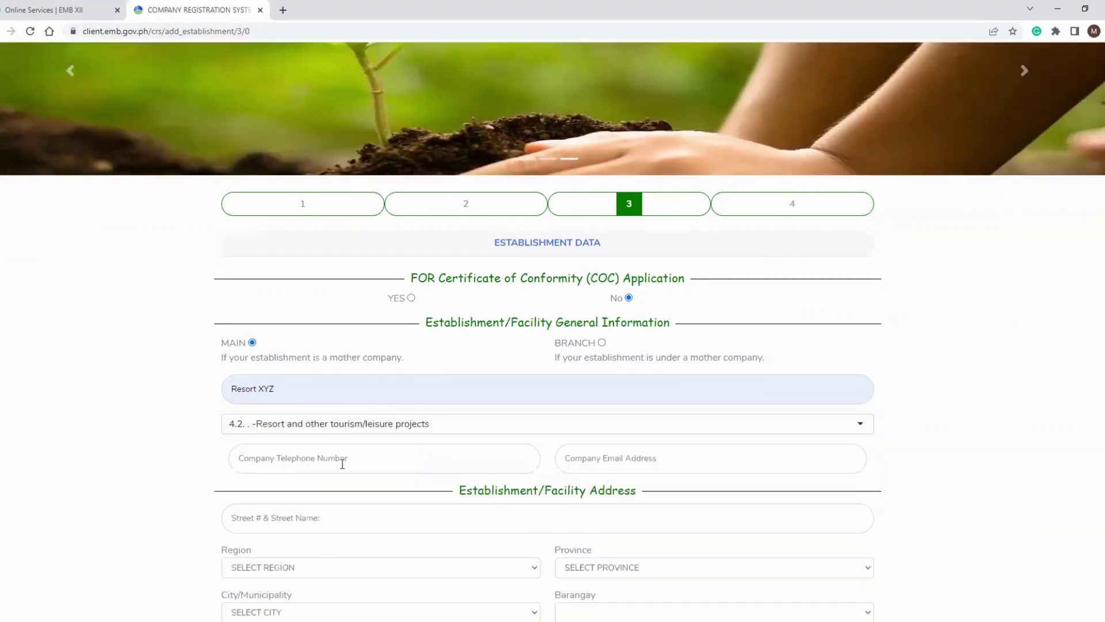
- Enter the company telephone number and email address
click(341, 466)
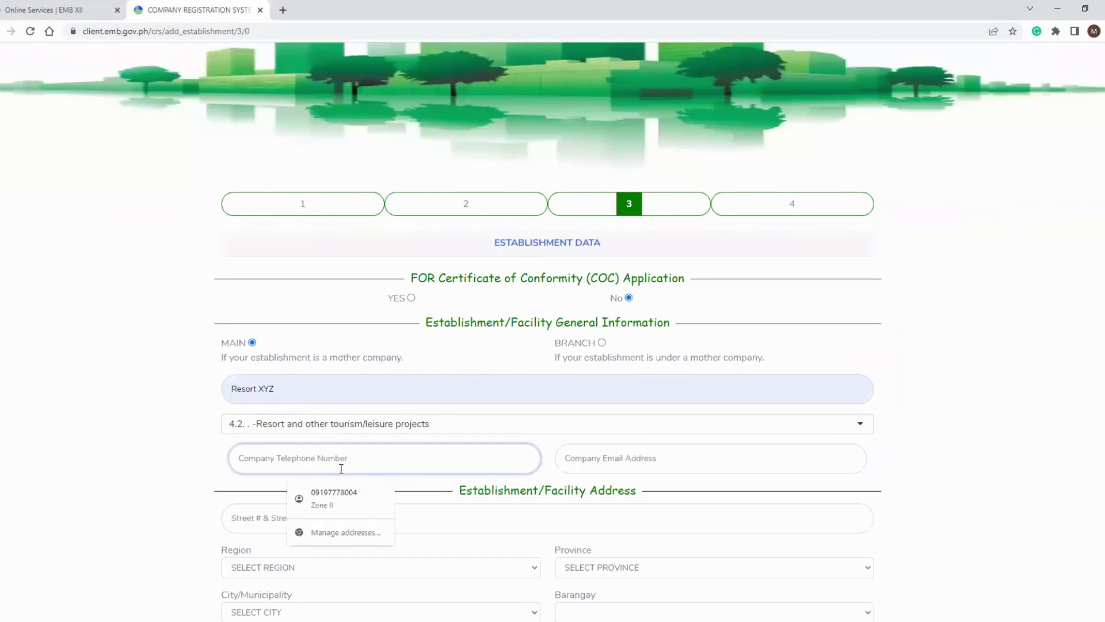
text(0911)
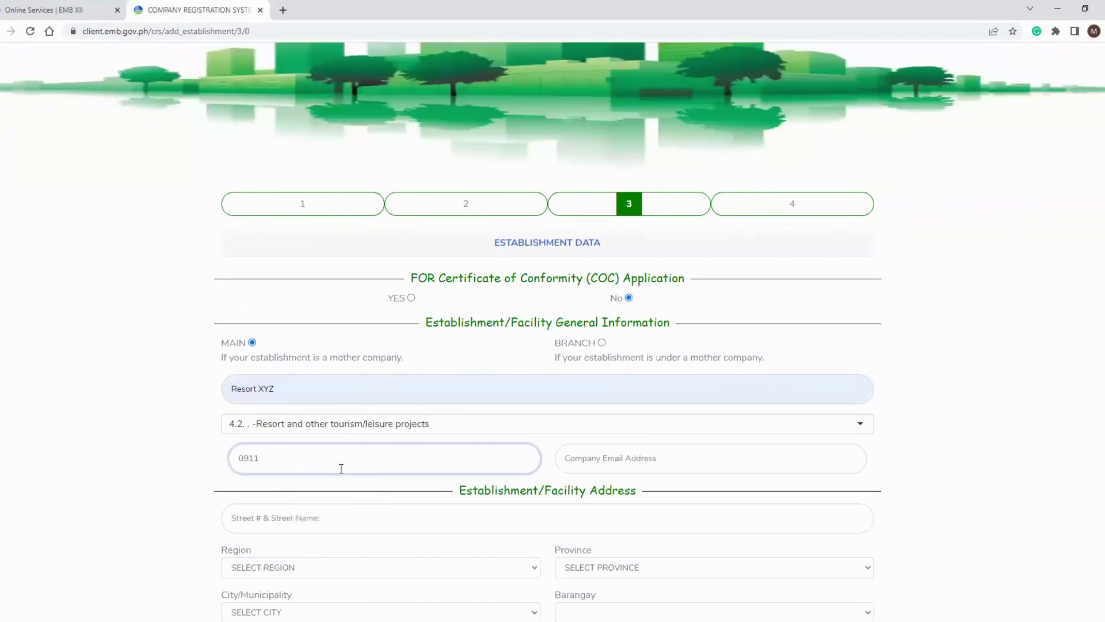
text(1111111)
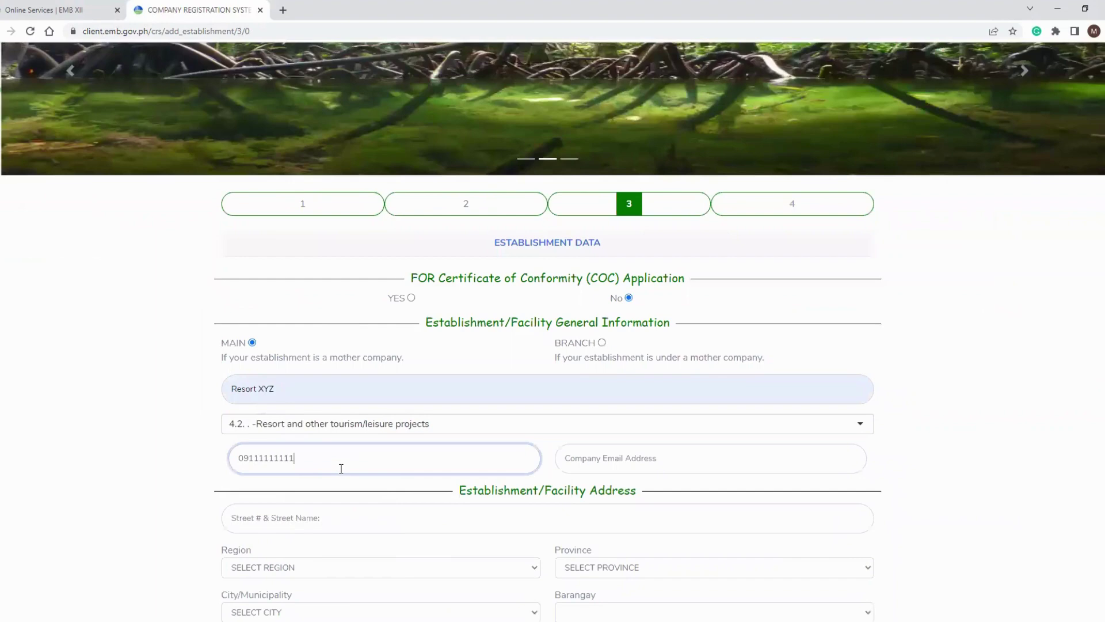
key(Tab)
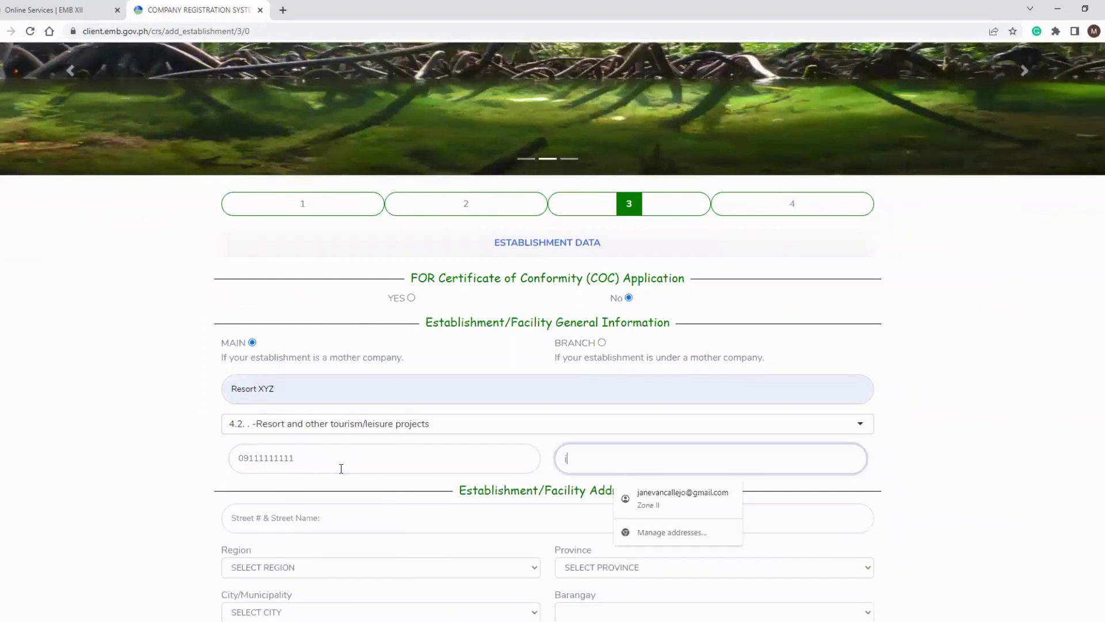
click(665, 494)
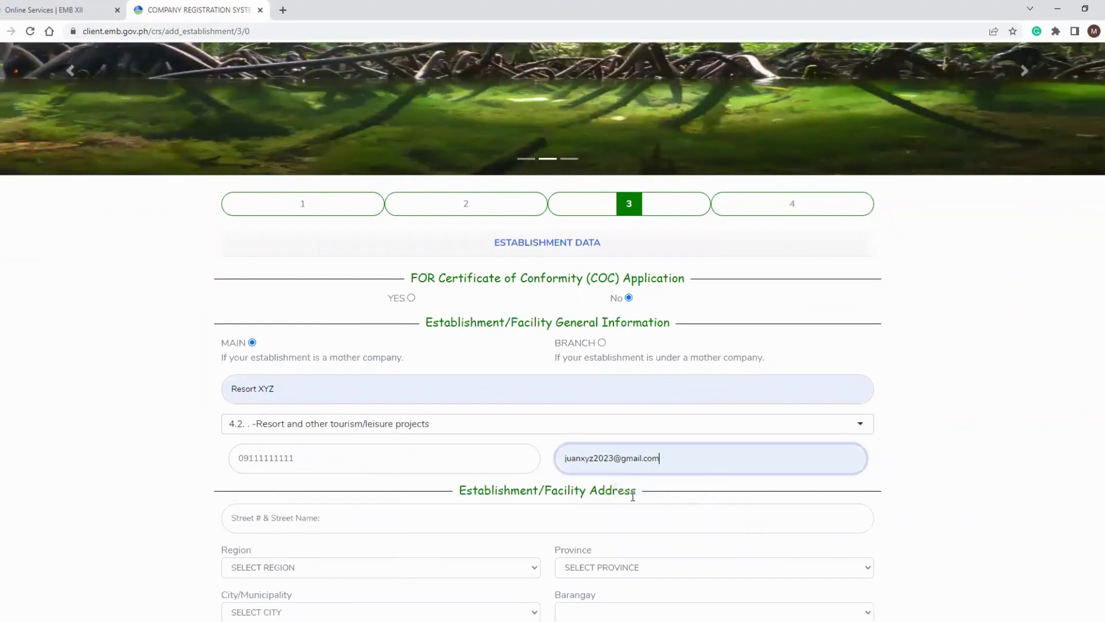
scroll(345, 373, down, 3)
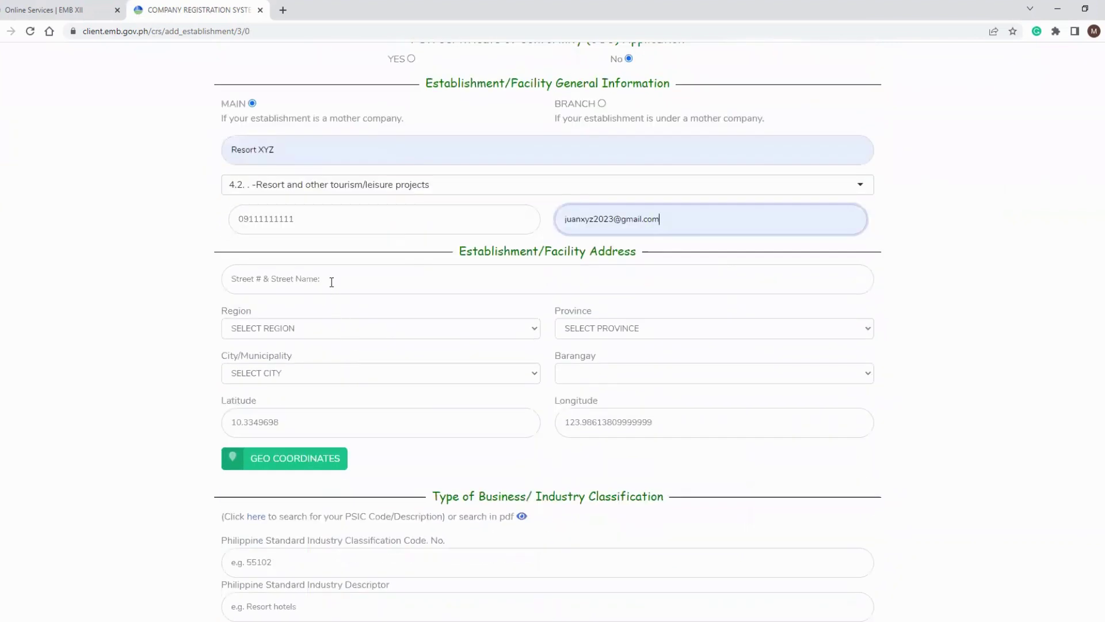
click(331, 281)
text(Juan )
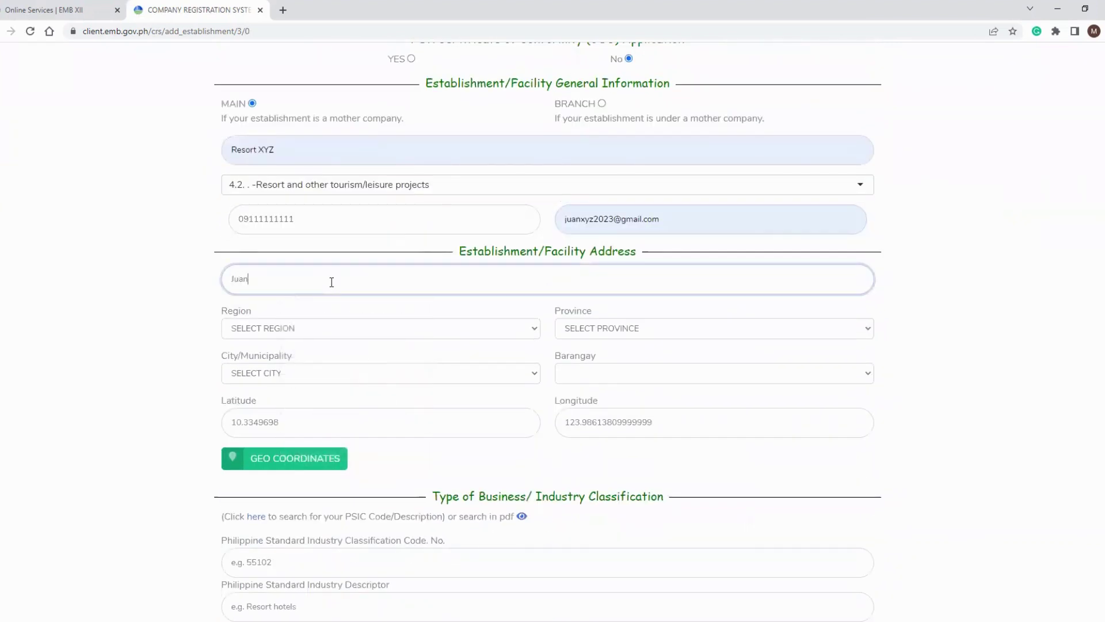
text(Street)
key(Tab)
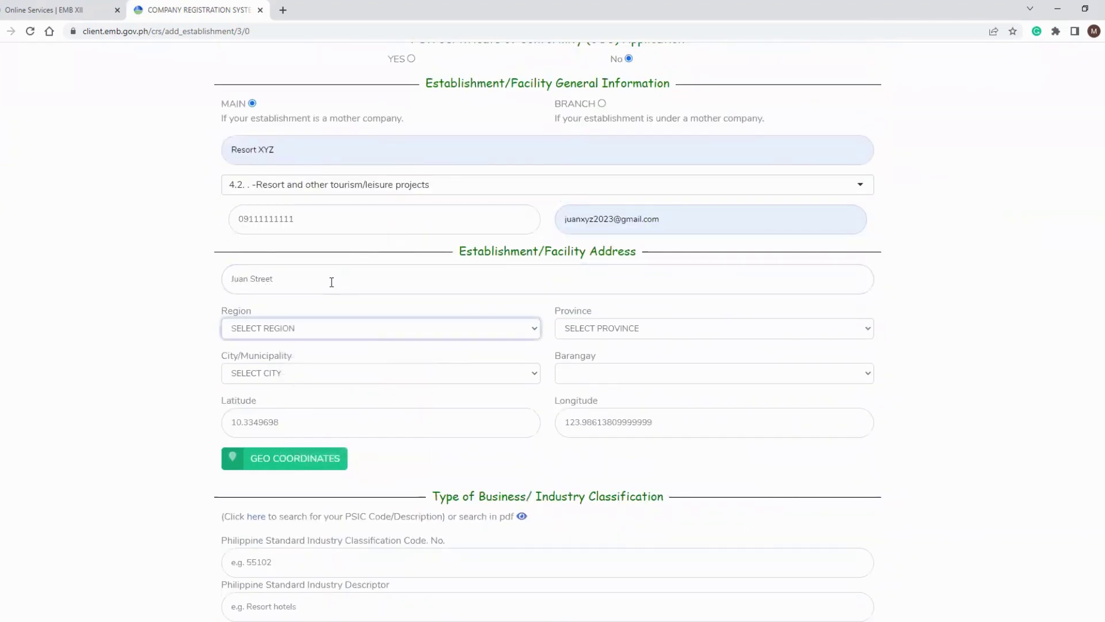
click(348, 335)
click(326, 501)
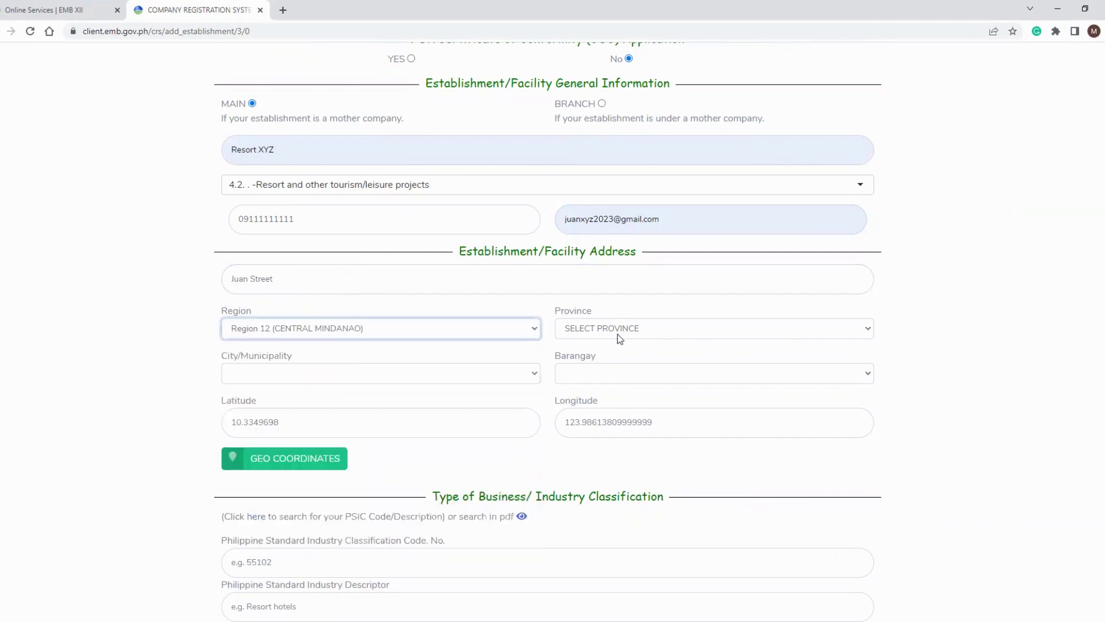
click(624, 328)
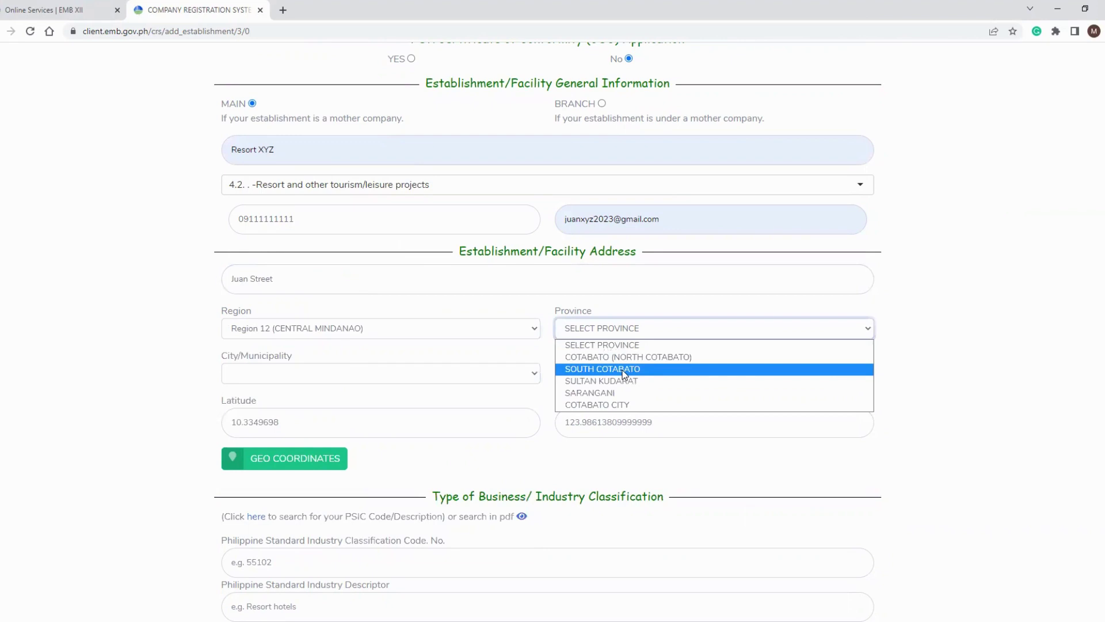
click(624, 369)
click(384, 376)
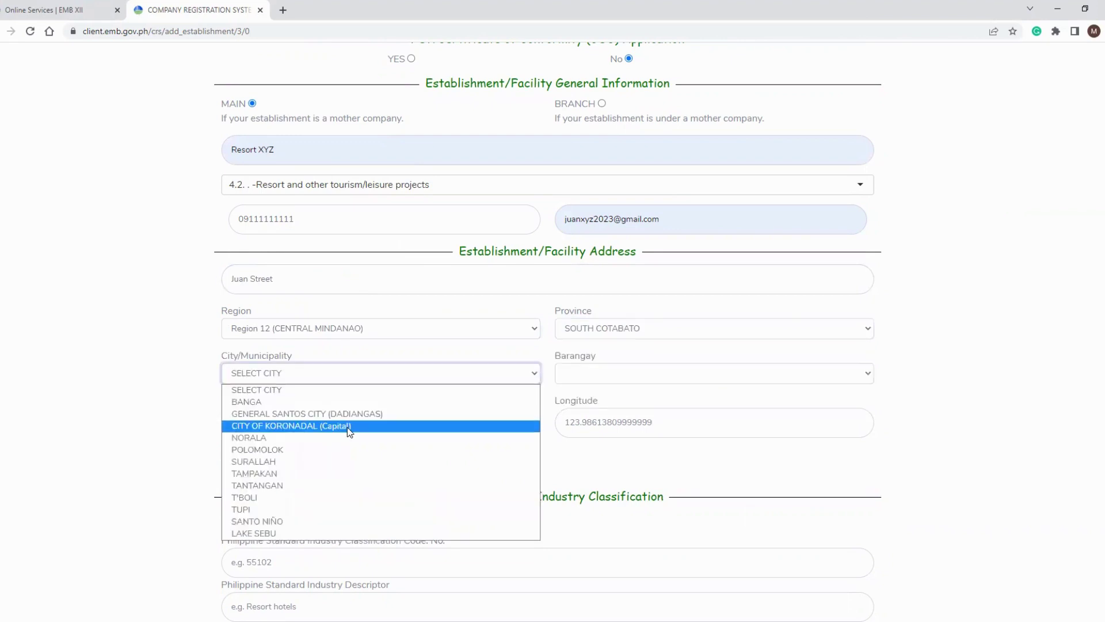
click(347, 427)
click(592, 373)
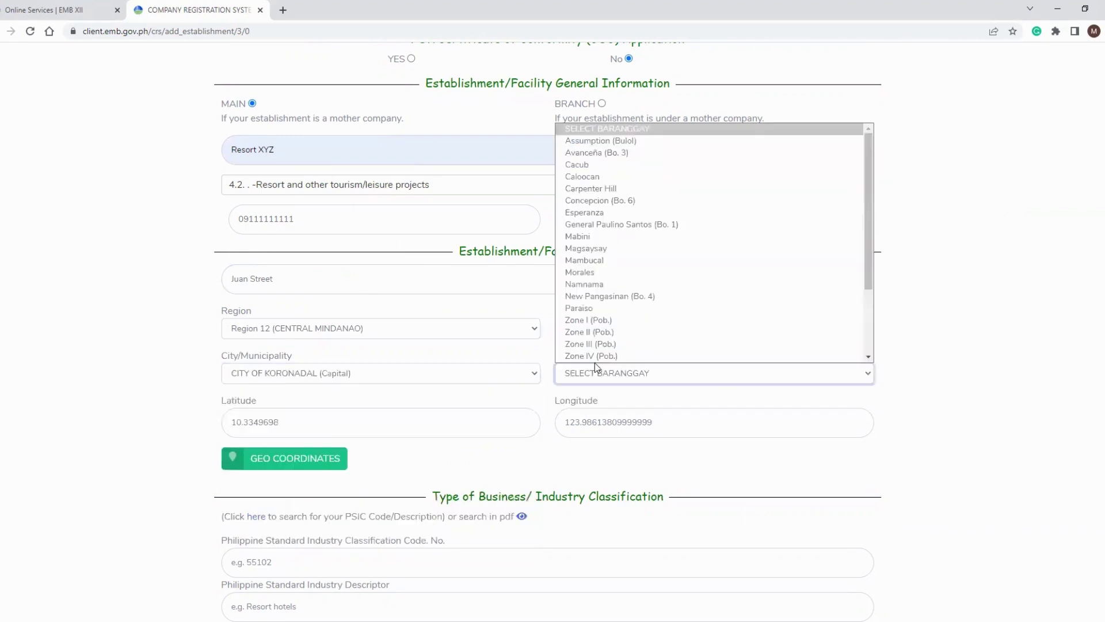
click(636, 189)
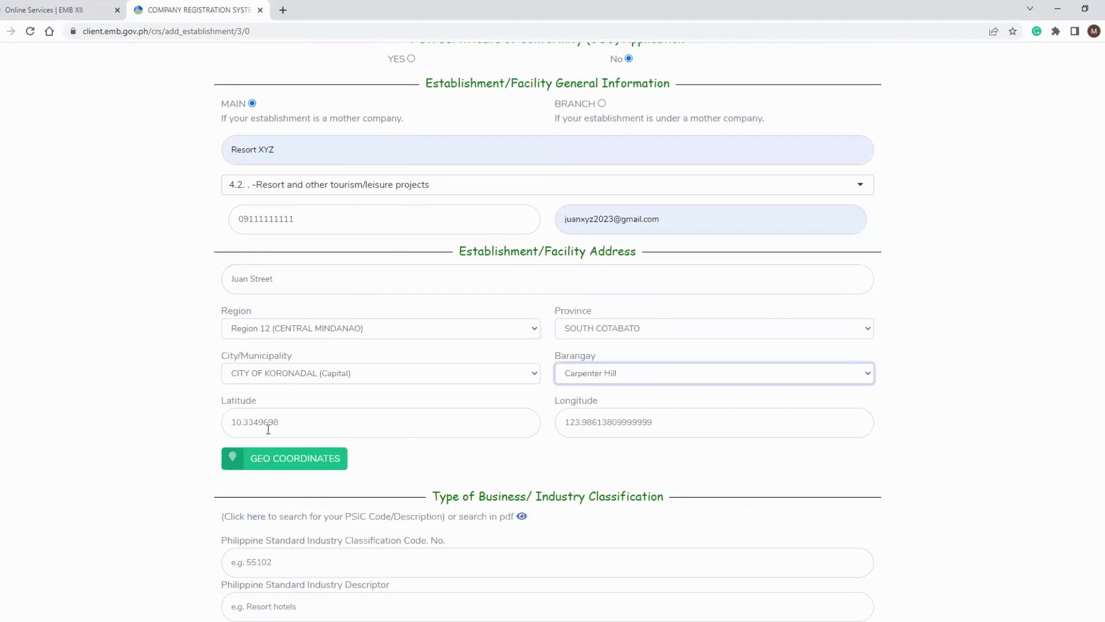
- Enter latitude 6.449428 and longitude 124.880569
click(286, 422)
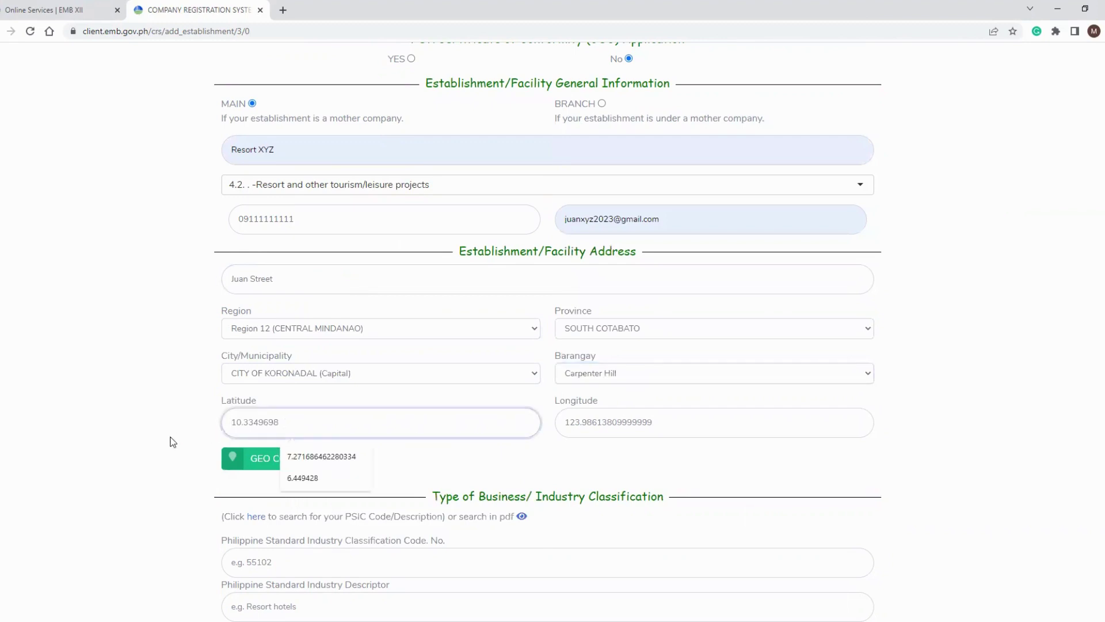
click(298, 455)
click(597, 425)
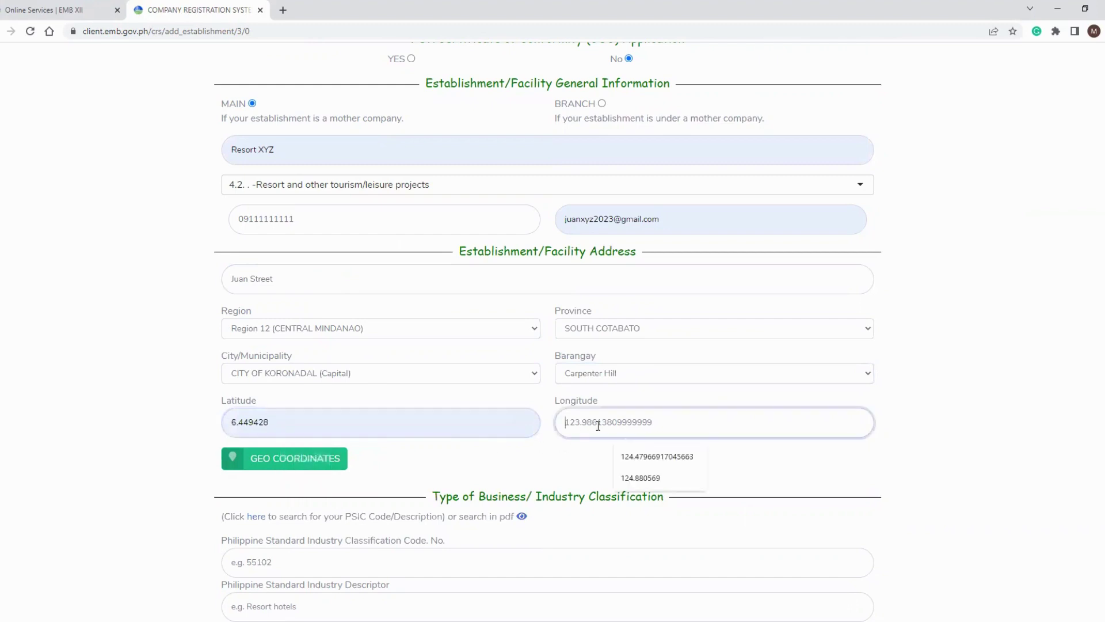
key(ctrl+a)
text(12)
click(657, 478)
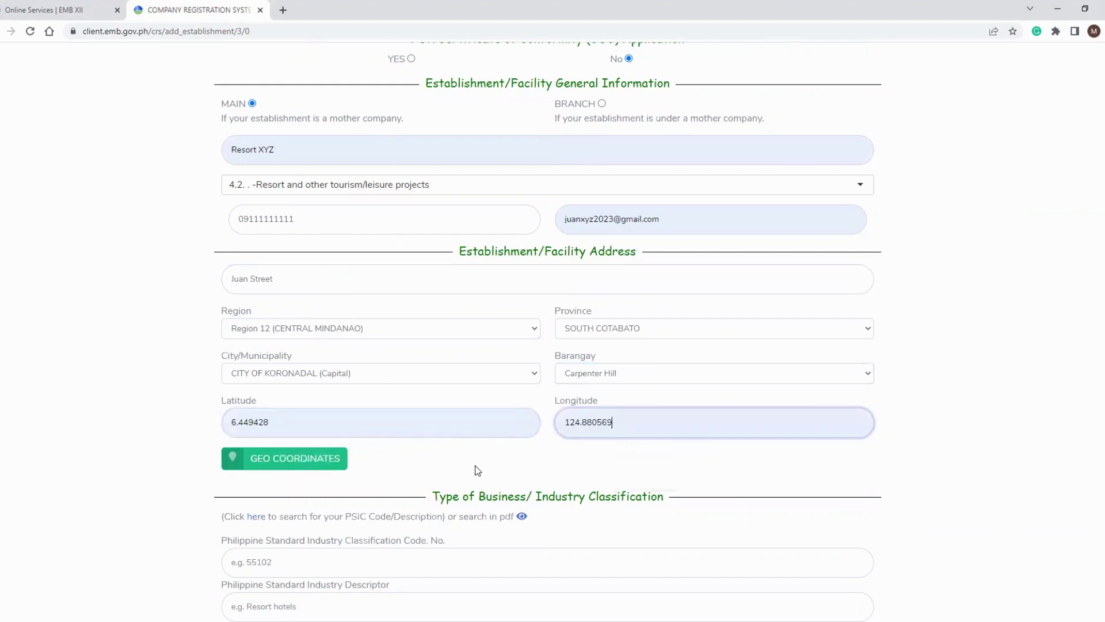
scroll(456, 445, down, 2)
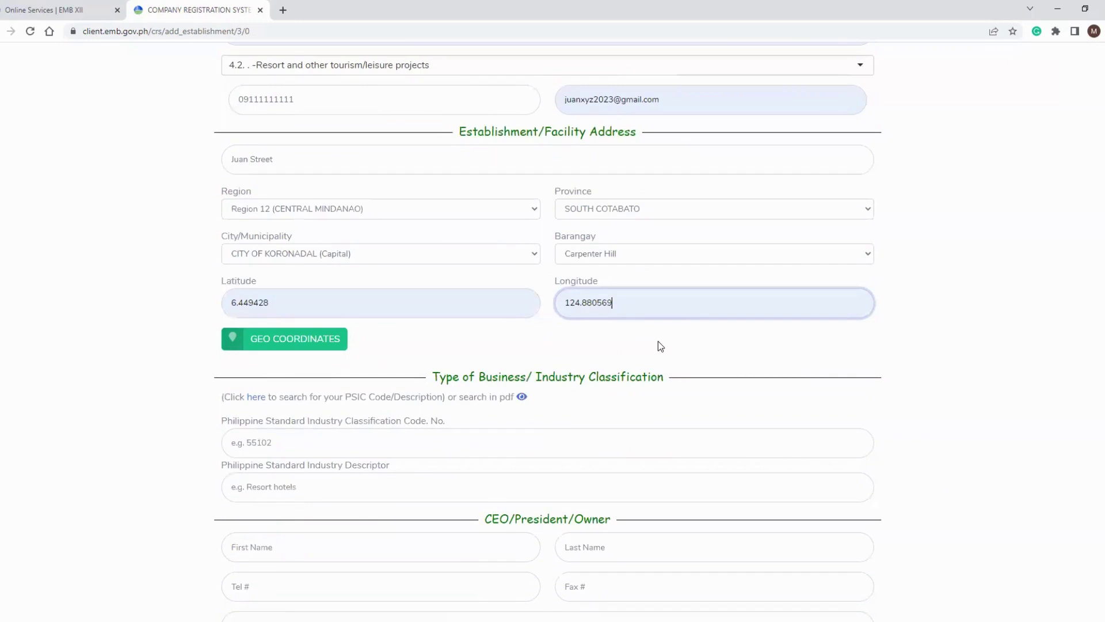
scroll(433, 390, down, 1)
scroll(432, 391, down, 1)
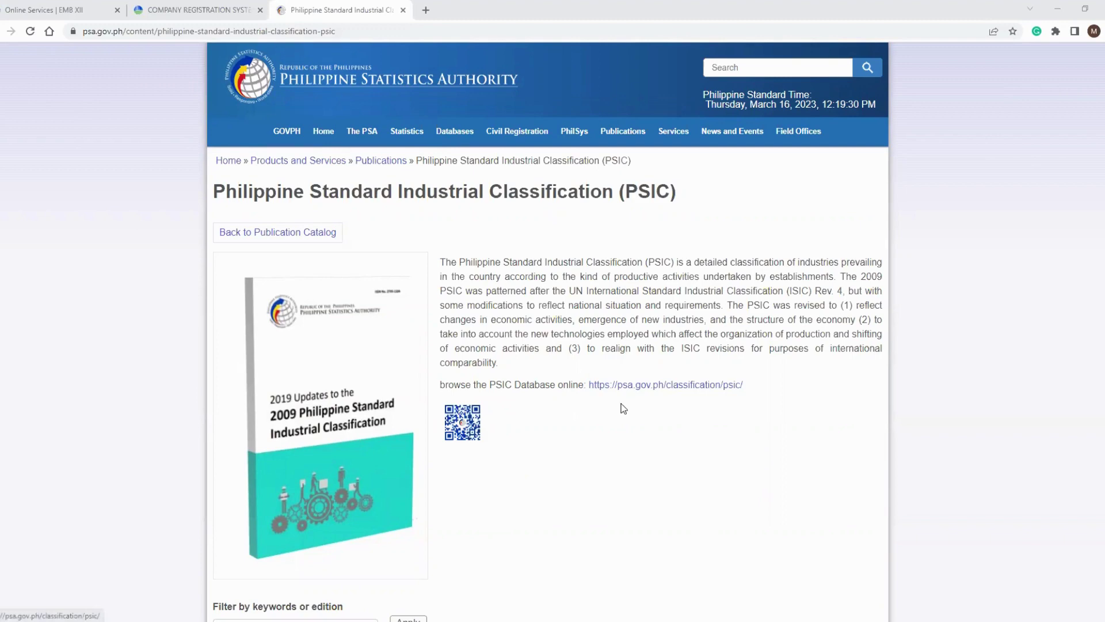
- Search the PSIC database for 'resort' and copy code 55102 of Resort hotels
click(670, 389)
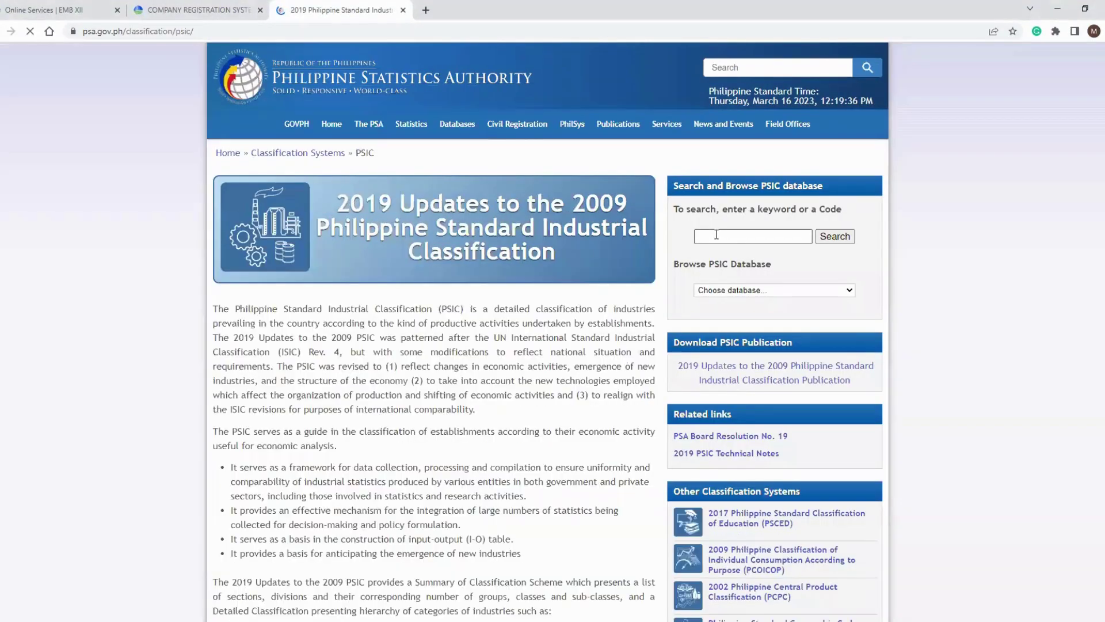
click(717, 235)
text(resort)
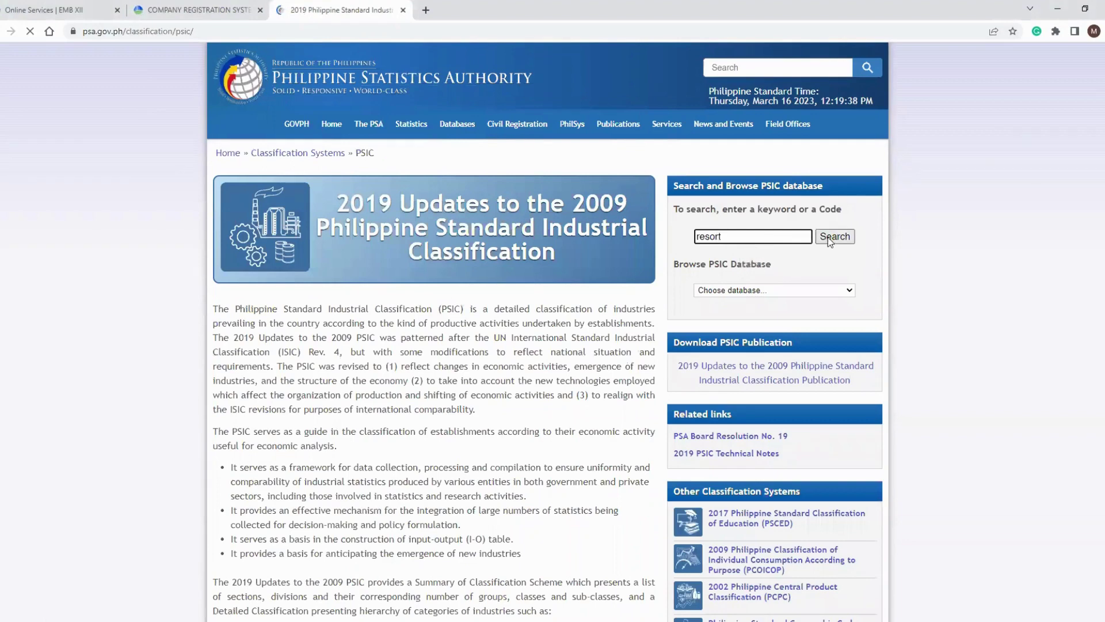
click(829, 240)
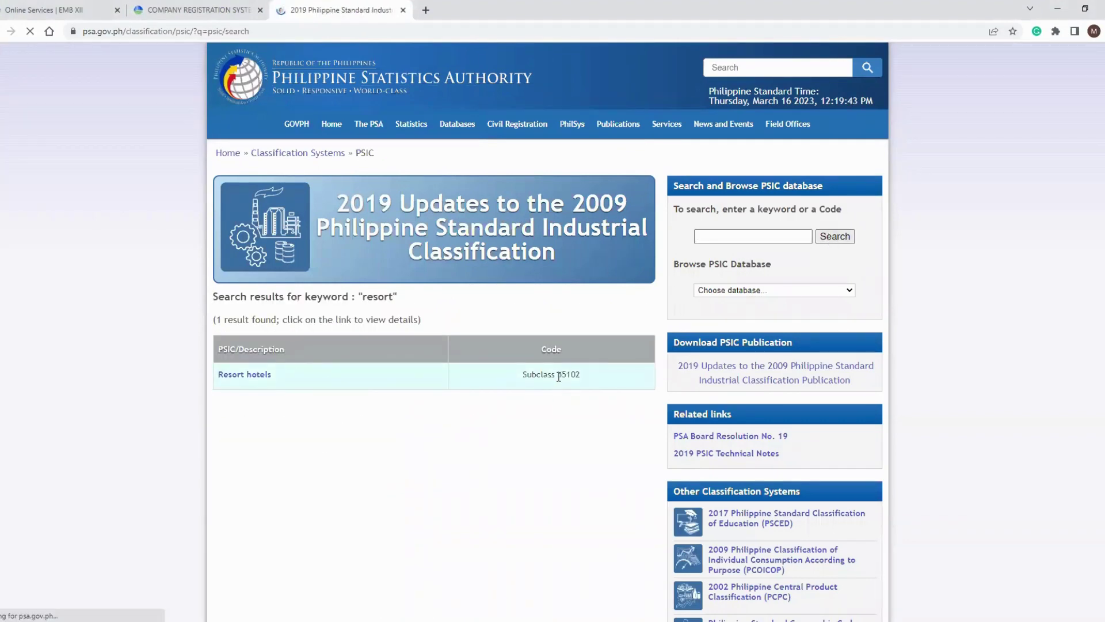
drag(557, 377, 588, 377)
key(ctrl+c)
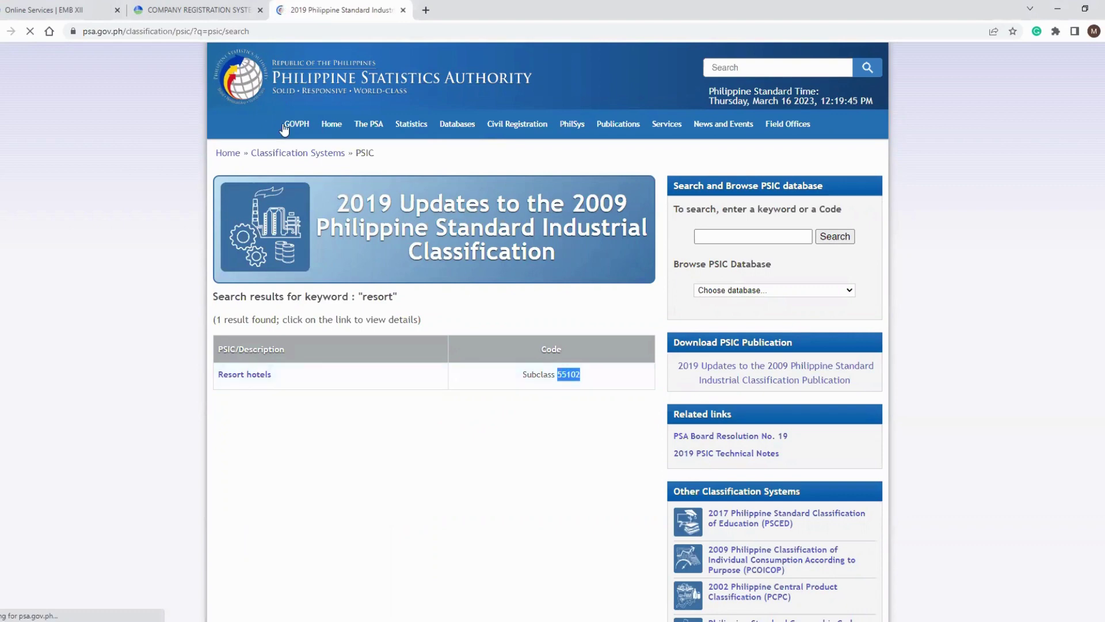
click(204, 14)
- Fill PSIC code 55102 and industry descriptor Resort hotels from the PSIC results
click(286, 324)
key(ctrl+v)
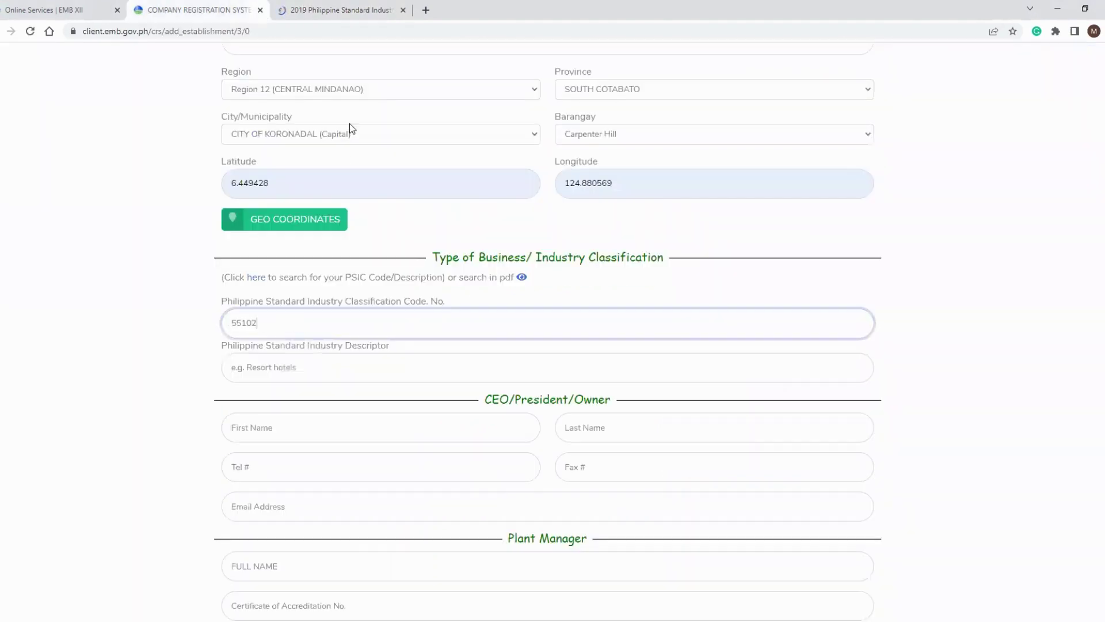
click(342, 11)
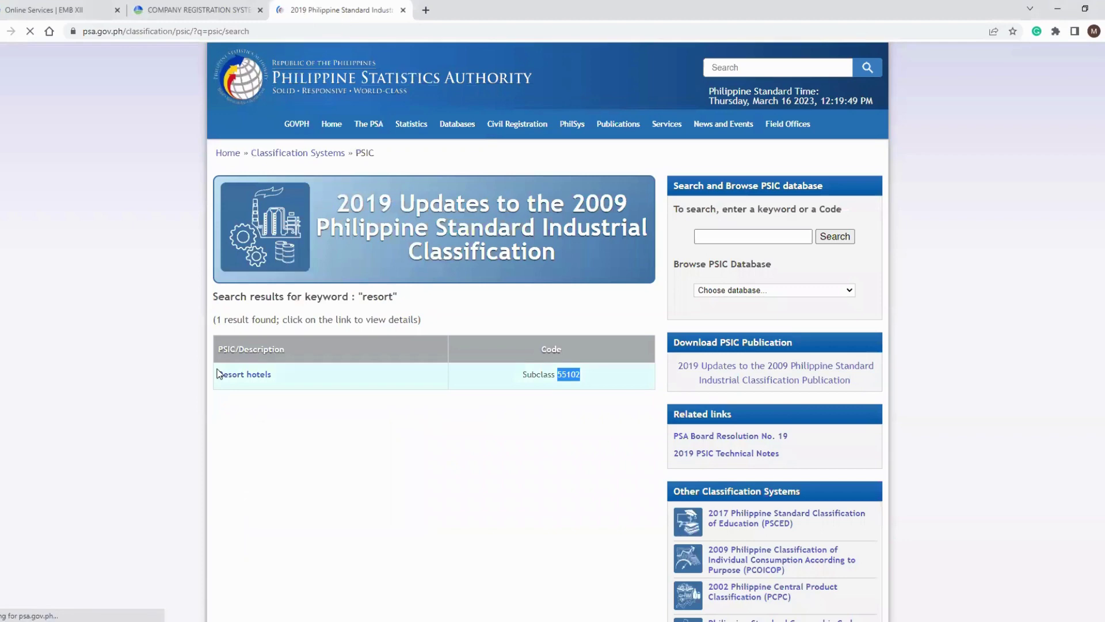
drag(219, 374, 282, 373)
click(195, 16)
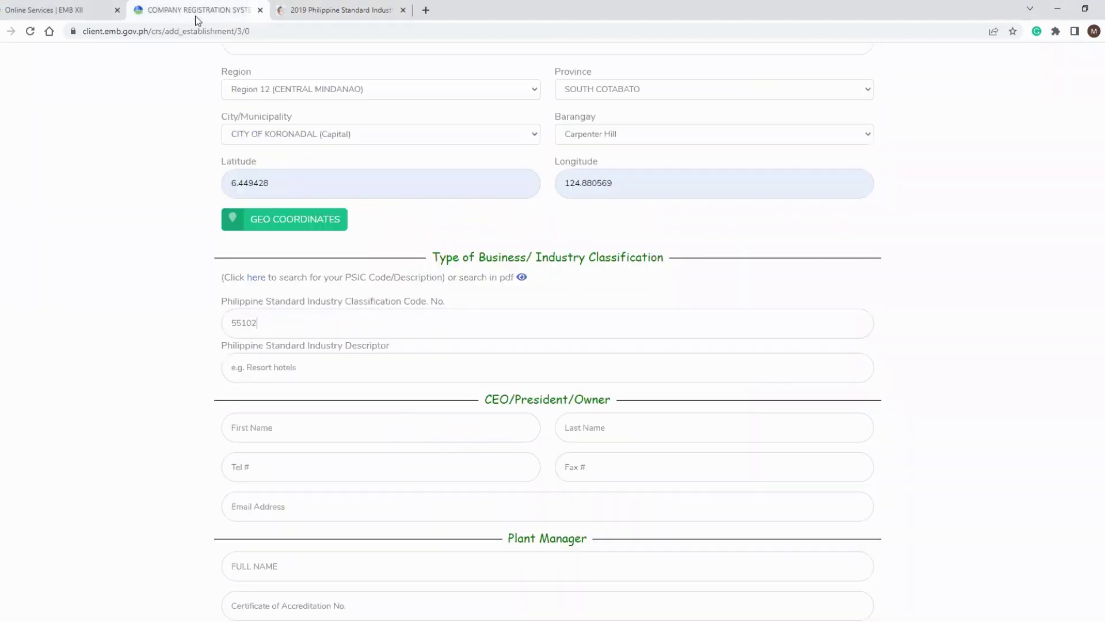
click(274, 367)
click(308, 397)
key(Tab)
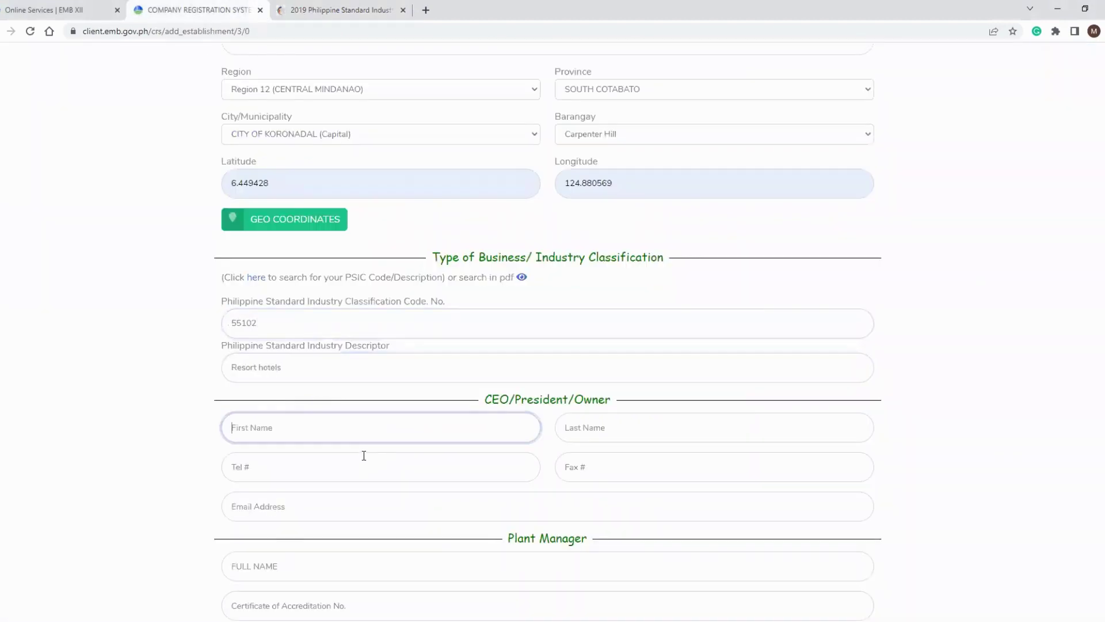
scroll(370, 447, down, 2)
text(Juanito)
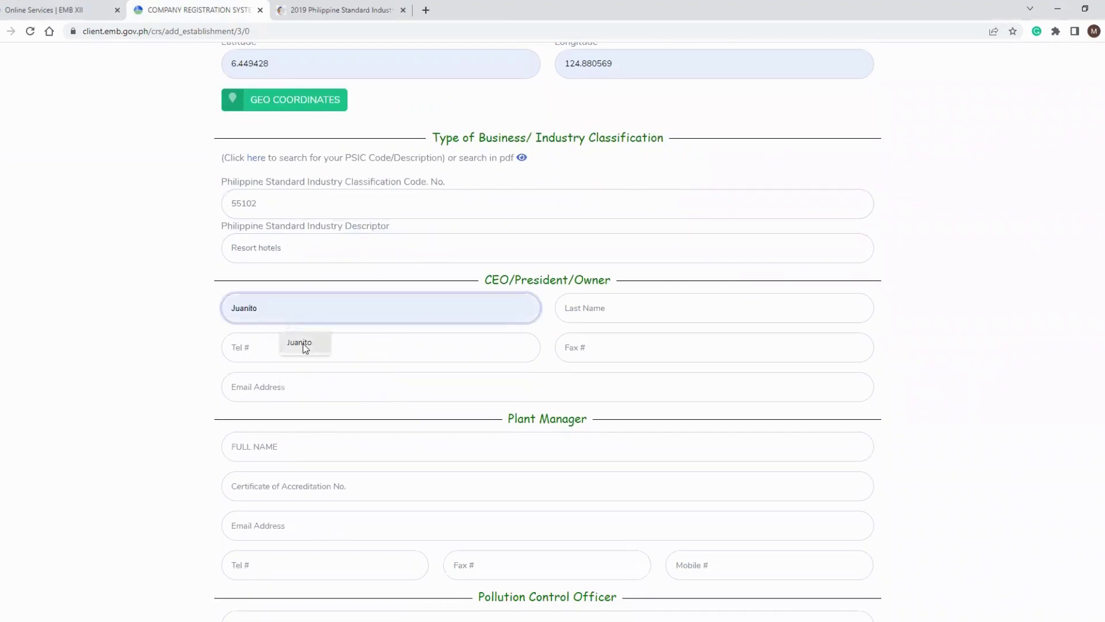
click(304, 342)
key(Tab)
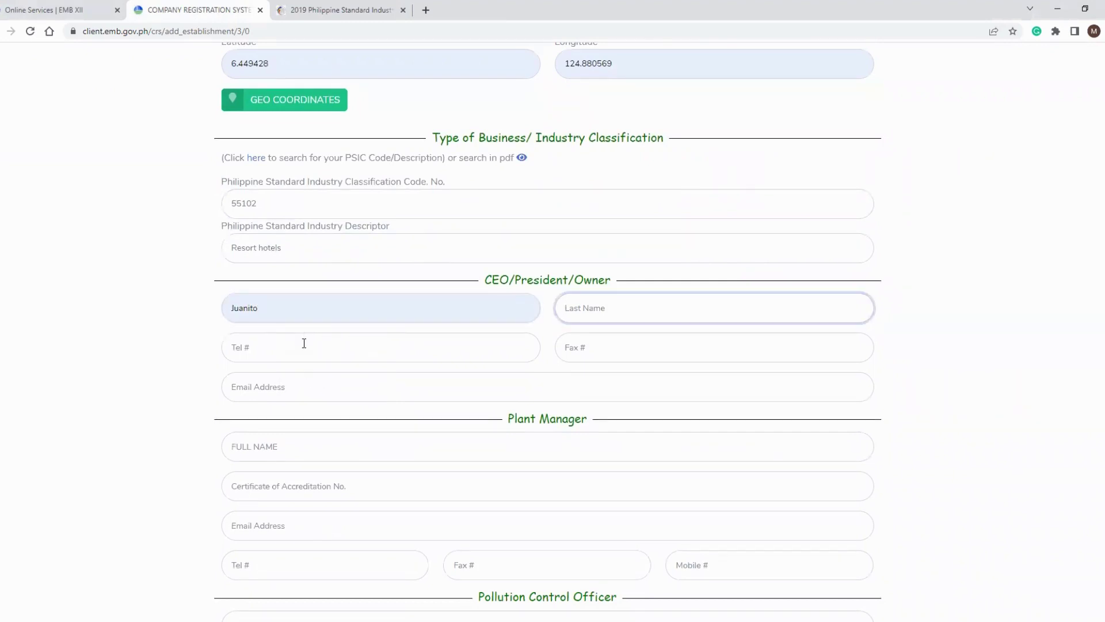
text(Dela Cruz)
key(Tab)
text(09)
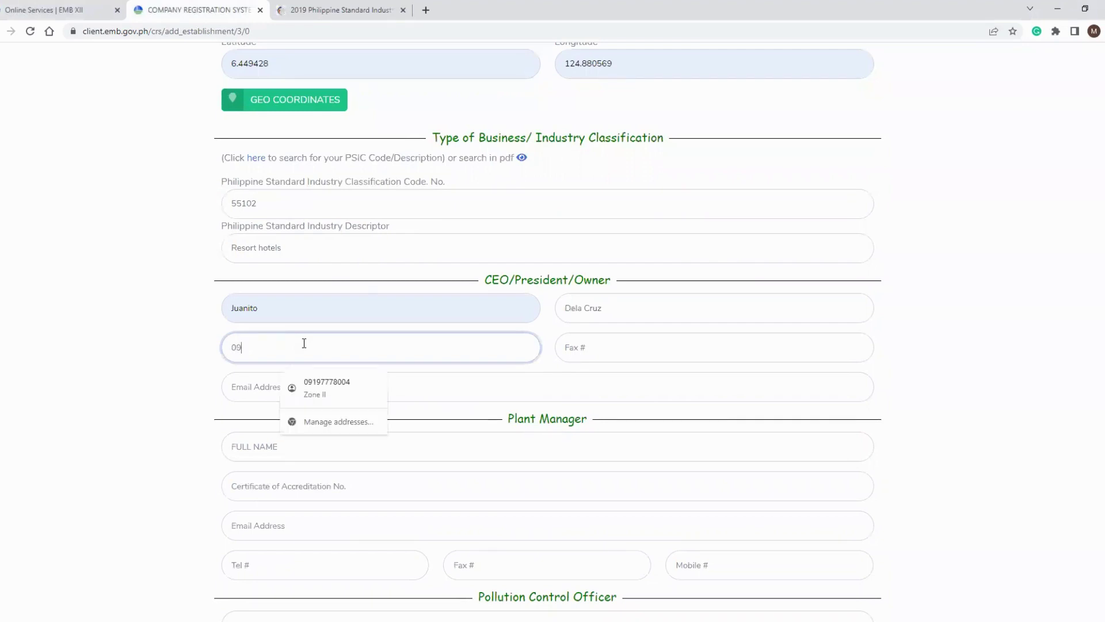
text(11111)
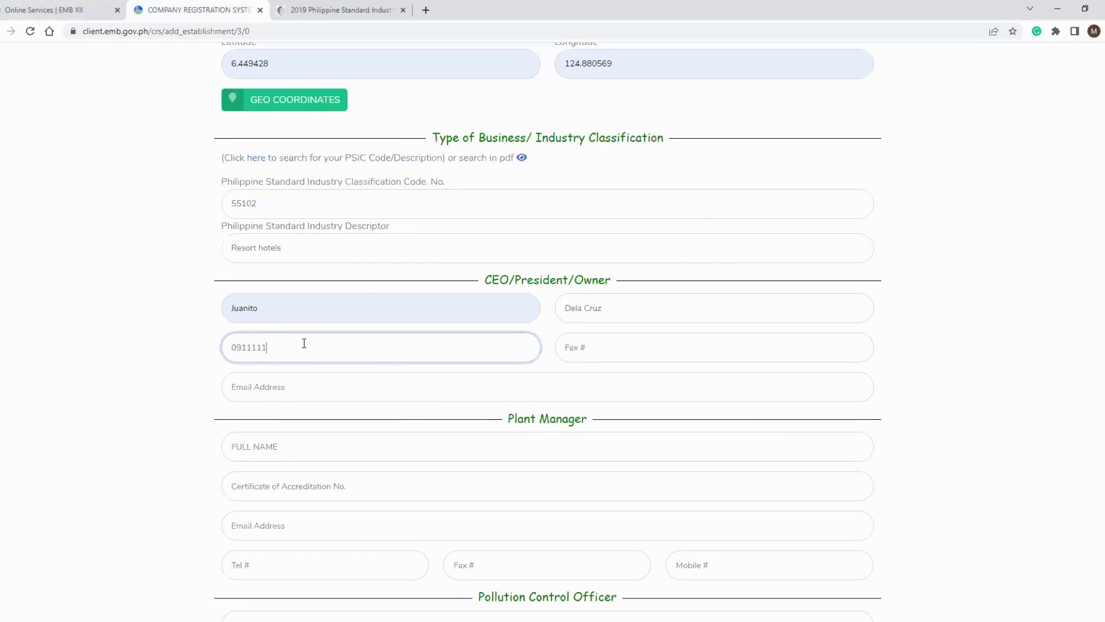
text(111)
key(Tab)
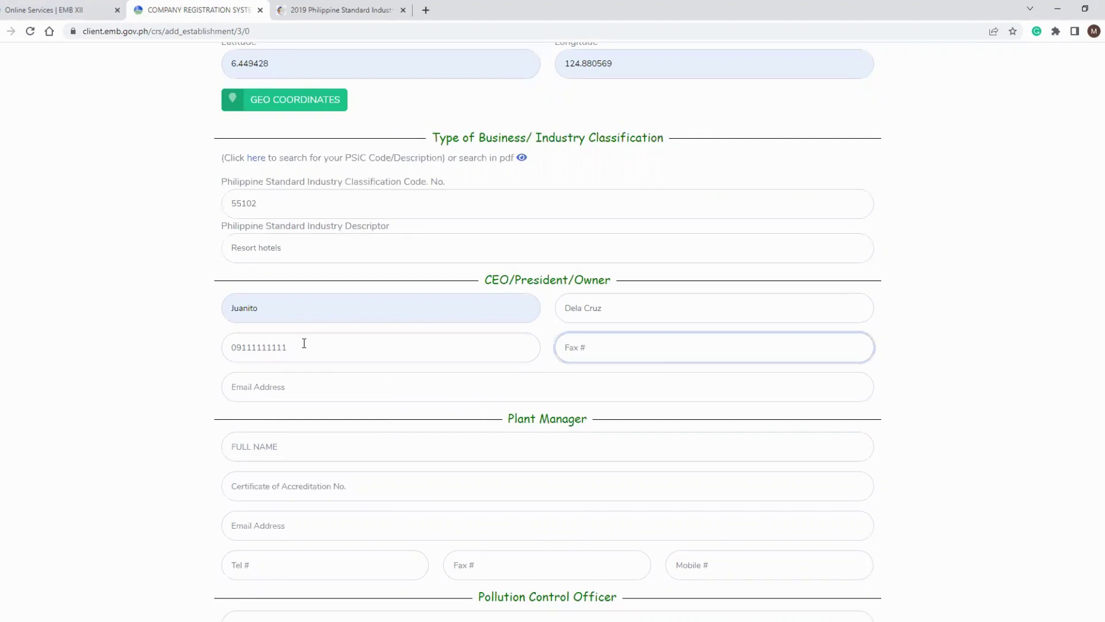
text(none)
key(Tab)
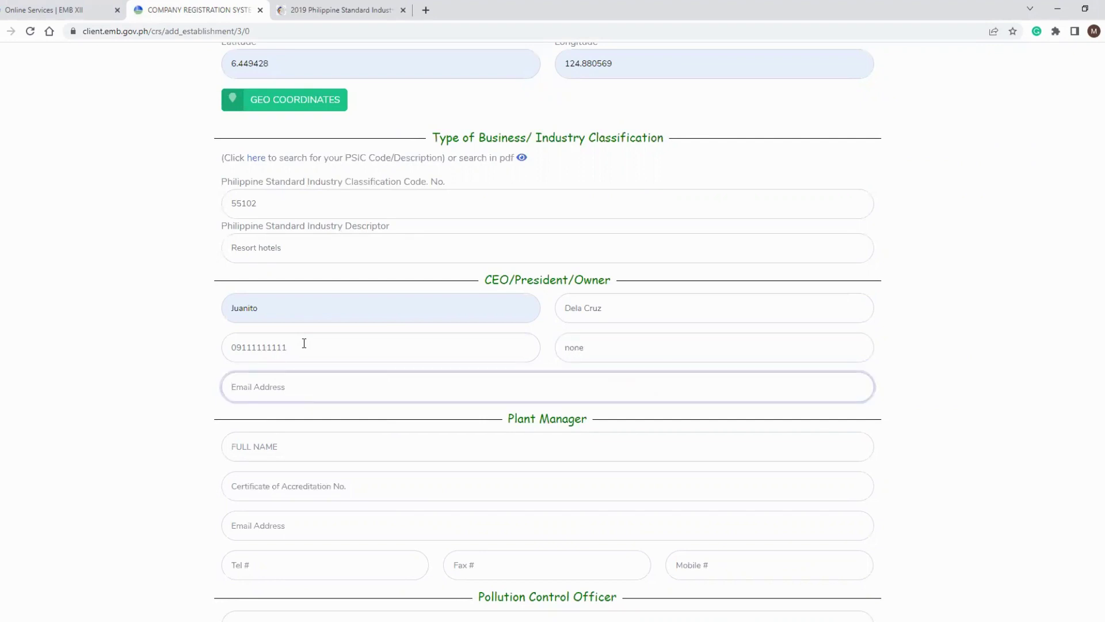
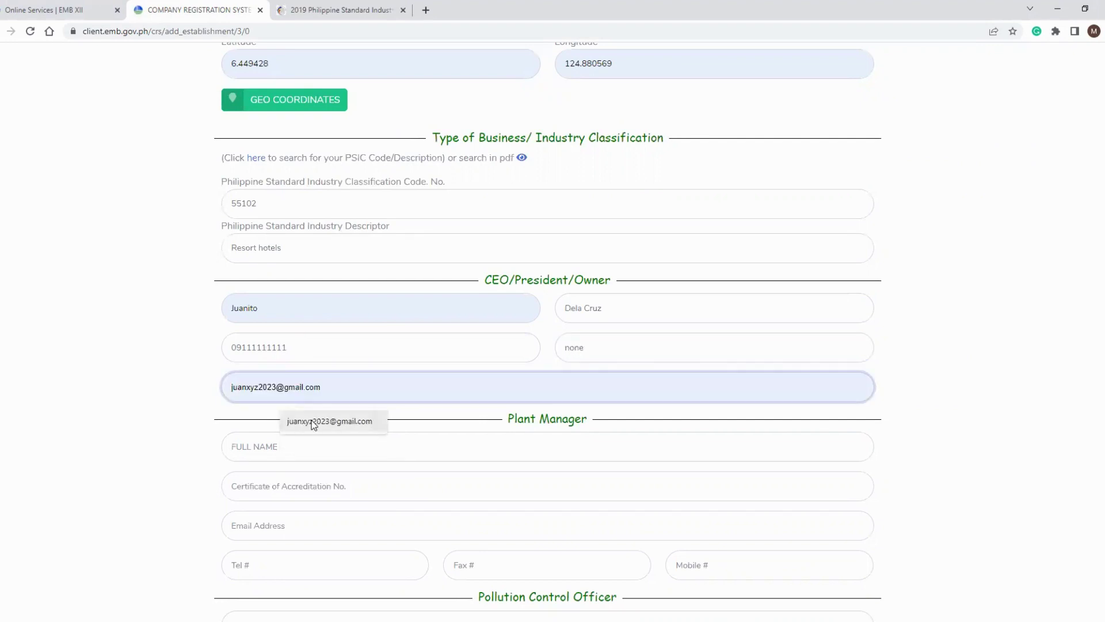
click(346, 421)
scroll(265, 363, down, 1)
scroll(225, 328, down, 1)
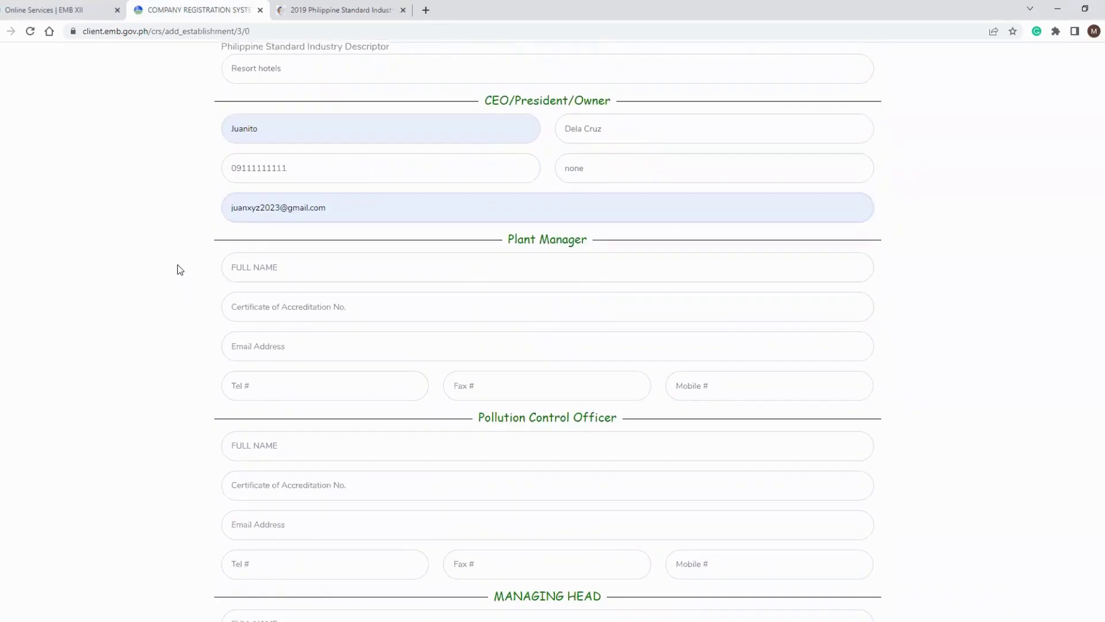
scroll(561, 303, down, 1)
scroll(529, 358, down, 1)
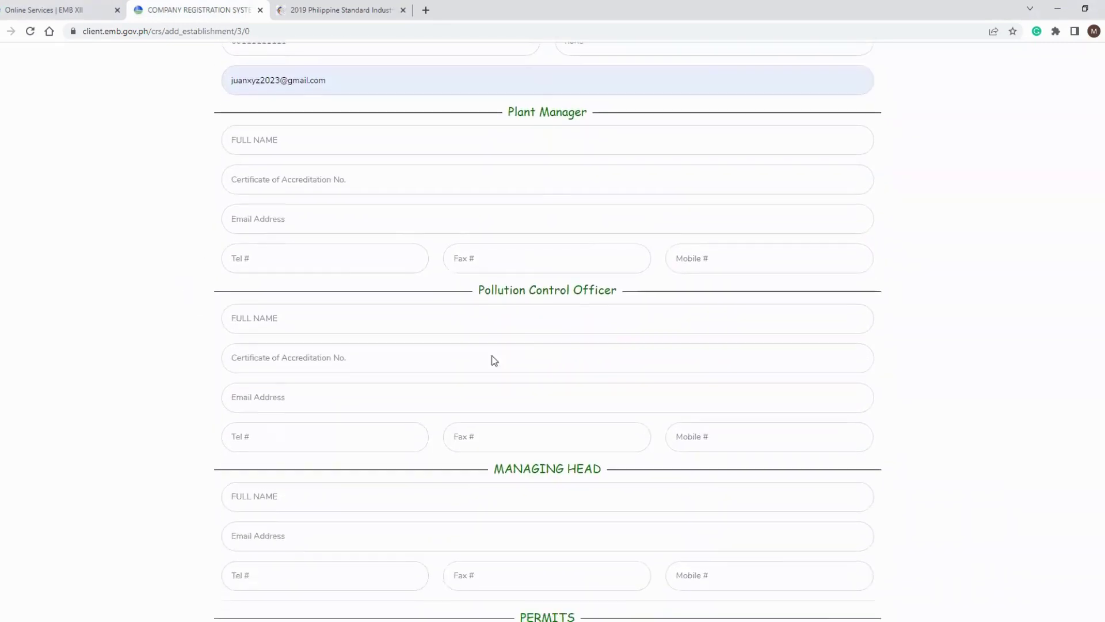
scroll(484, 360, down, 1)
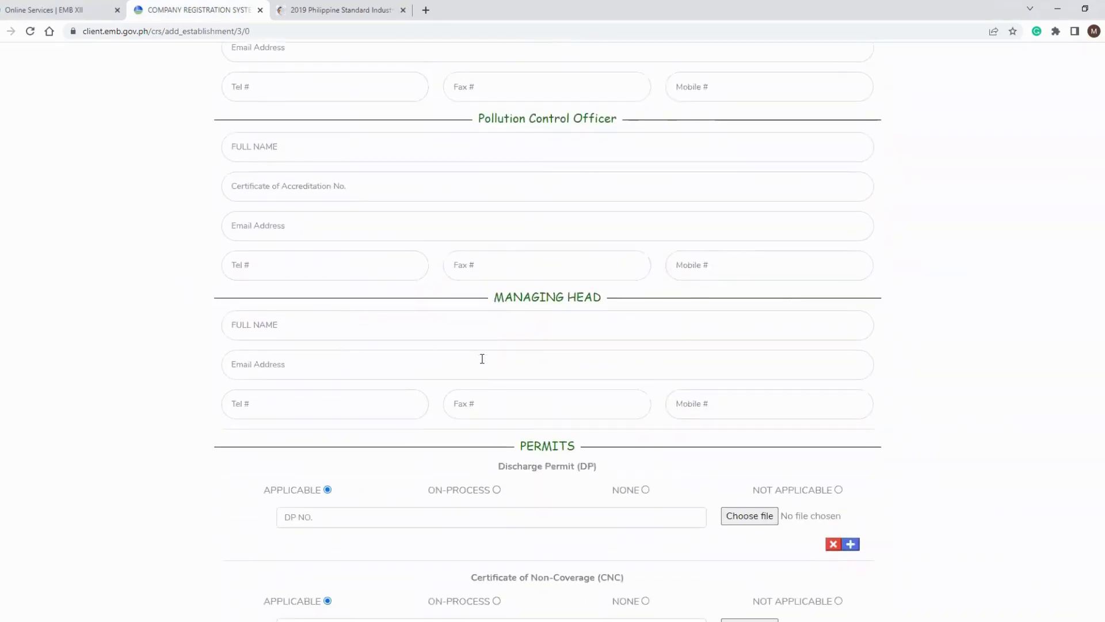
- Enter managing head Juanito Dela Cruz with yahoo.com email, telephone, fax none and mobile number
click(349, 326)
text(Juanito )
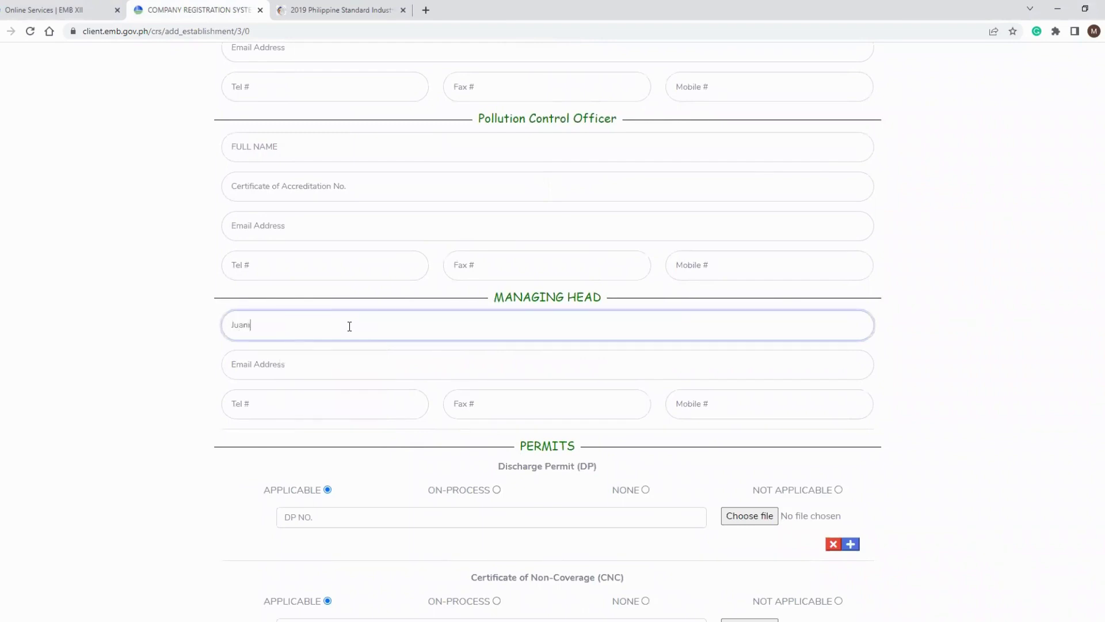
text(Dela Cruz)
key(Tab)
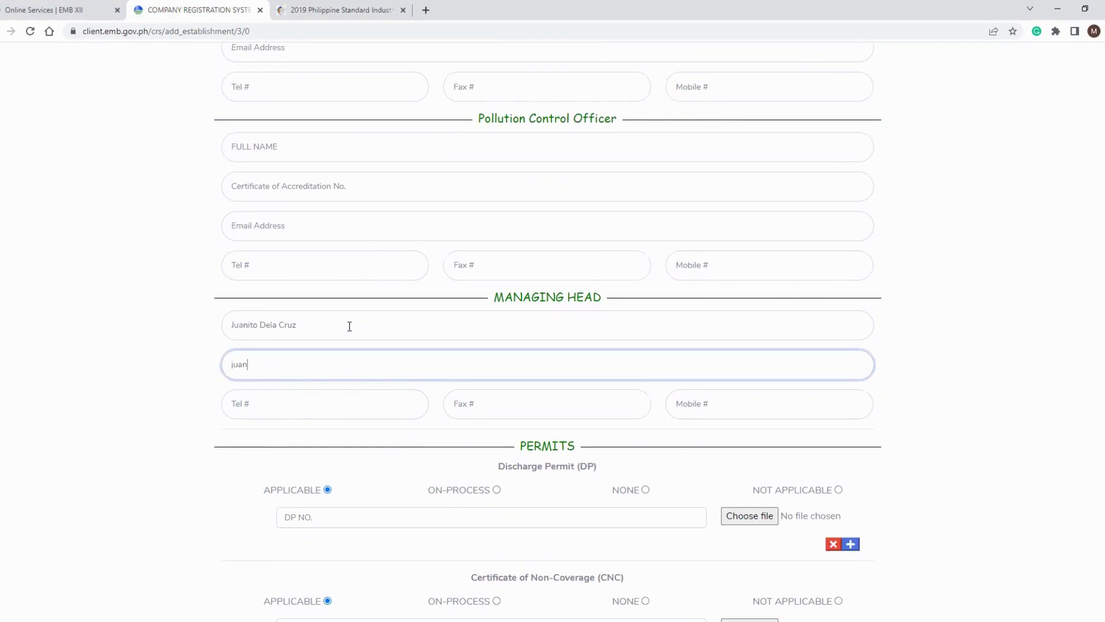
key(Tab)
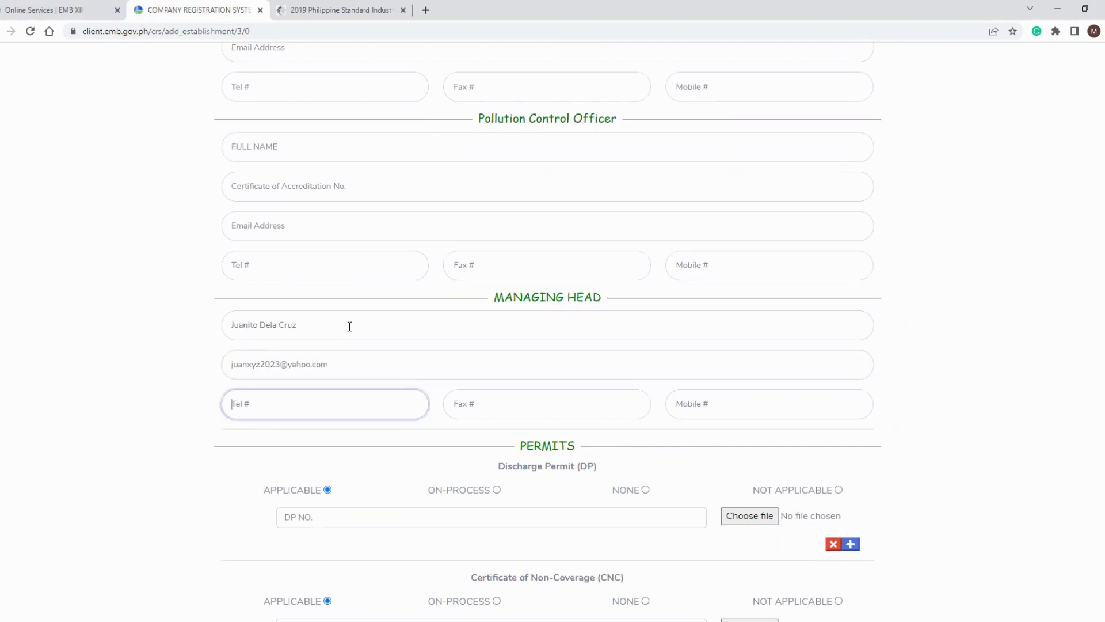
text(091111)
text(11111)
key(Tab)
text(none)
key(Tab)
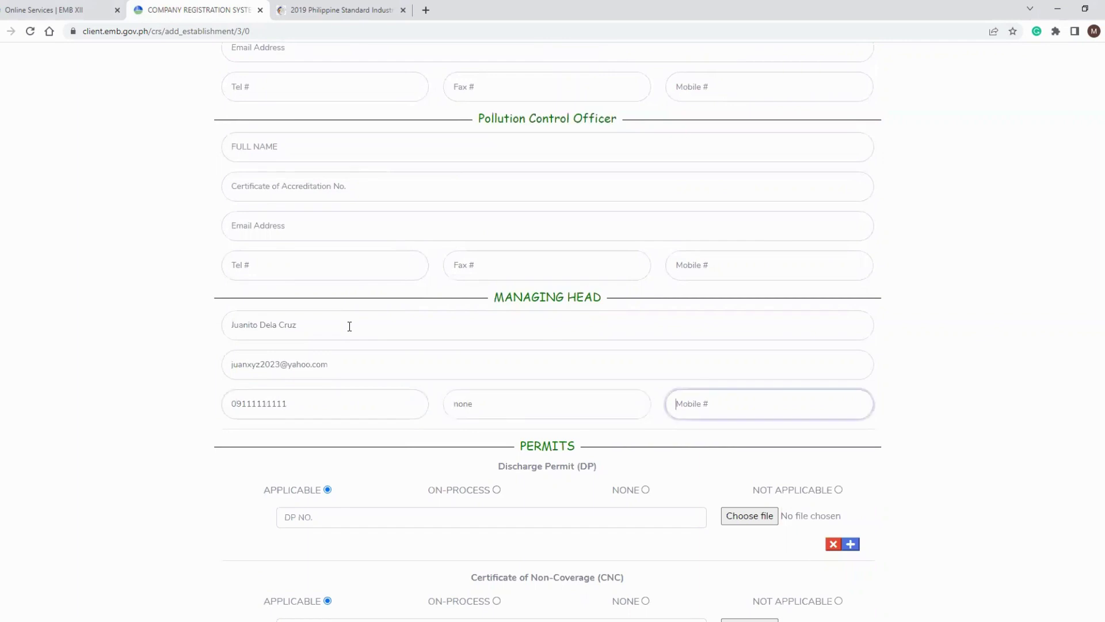
text(09111111)
text(1111)
key(Tab)
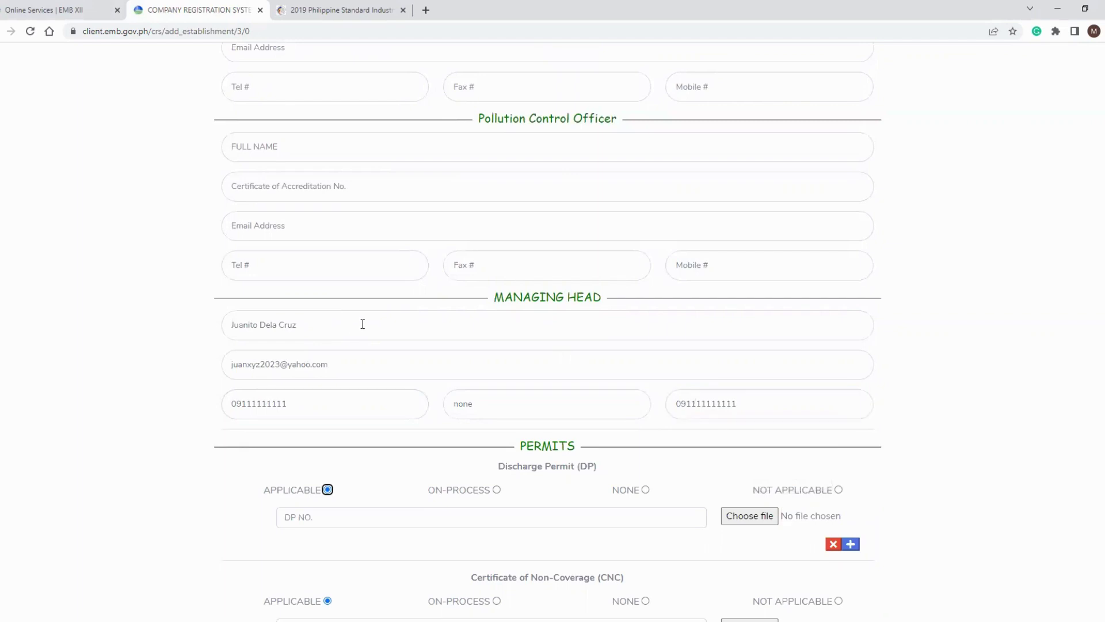
scroll(637, 398, down, 2)
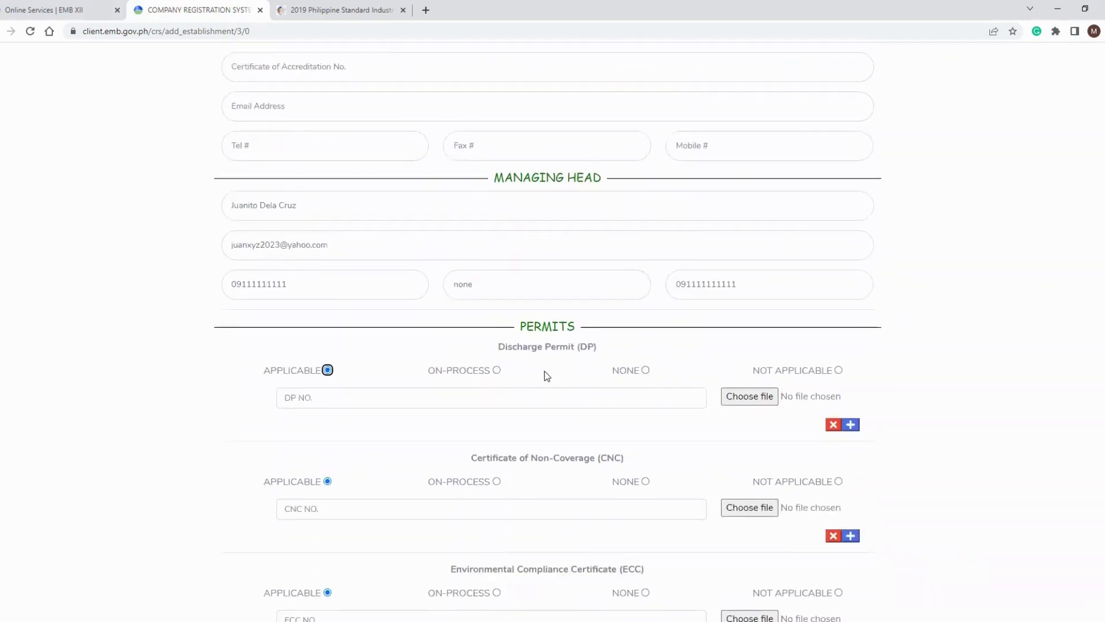
- Set Discharge Permit, Certificate of Non-Coverage and ECC to none
click(645, 370)
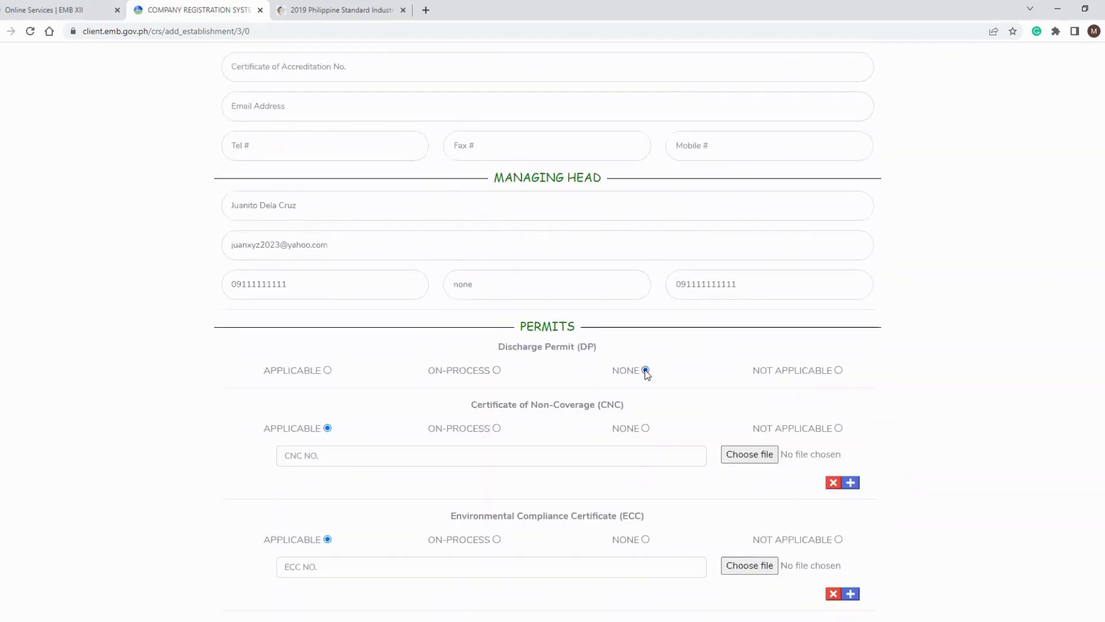
scroll(634, 397, down, 2)
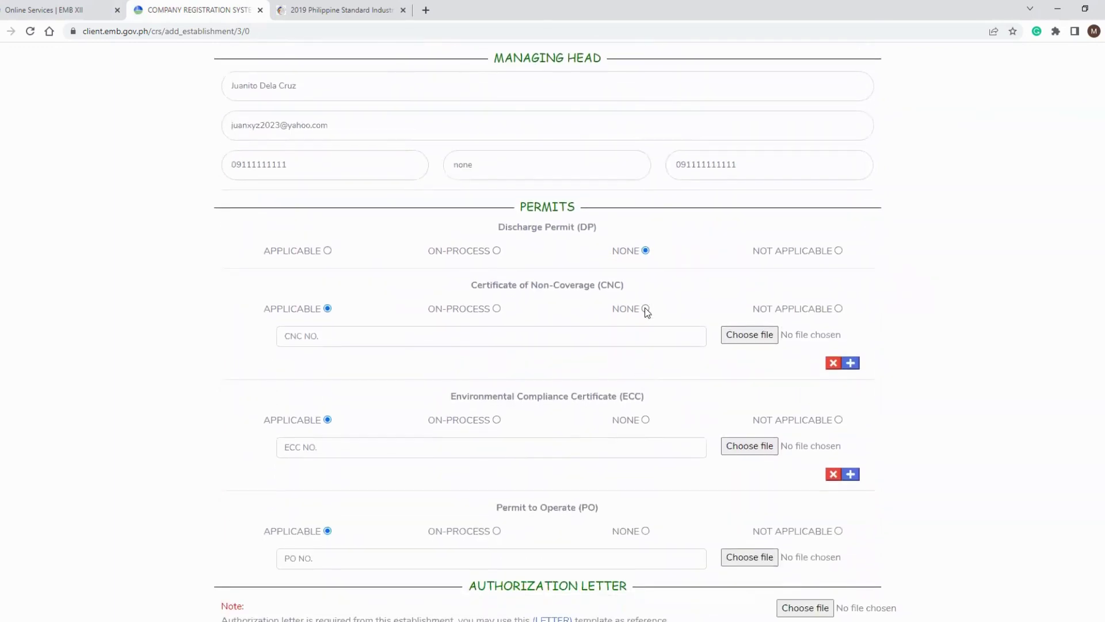
click(645, 309)
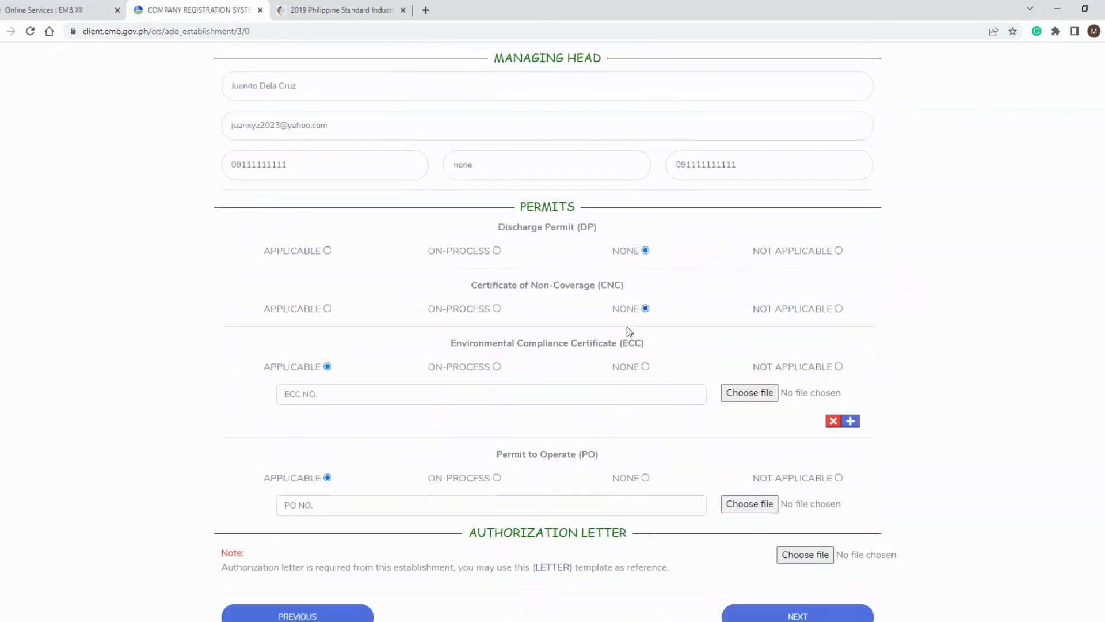
click(645, 367)
scroll(643, 389, down, 1)
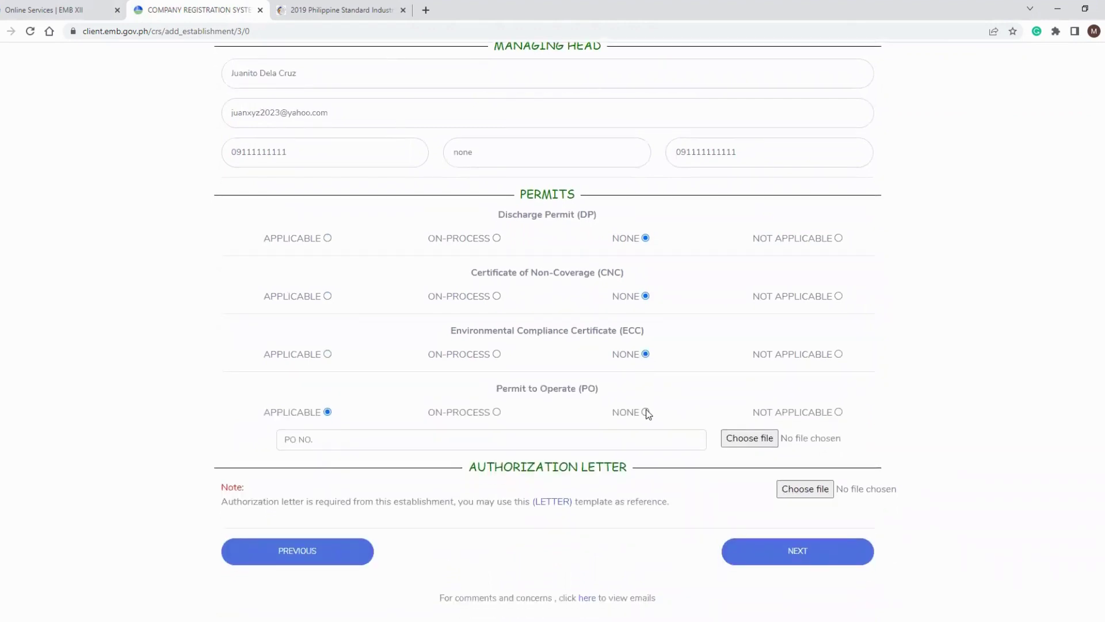
- Set Permit to Operate to none and attach Sample PDF.pdf as the authorization letter
click(645, 412)
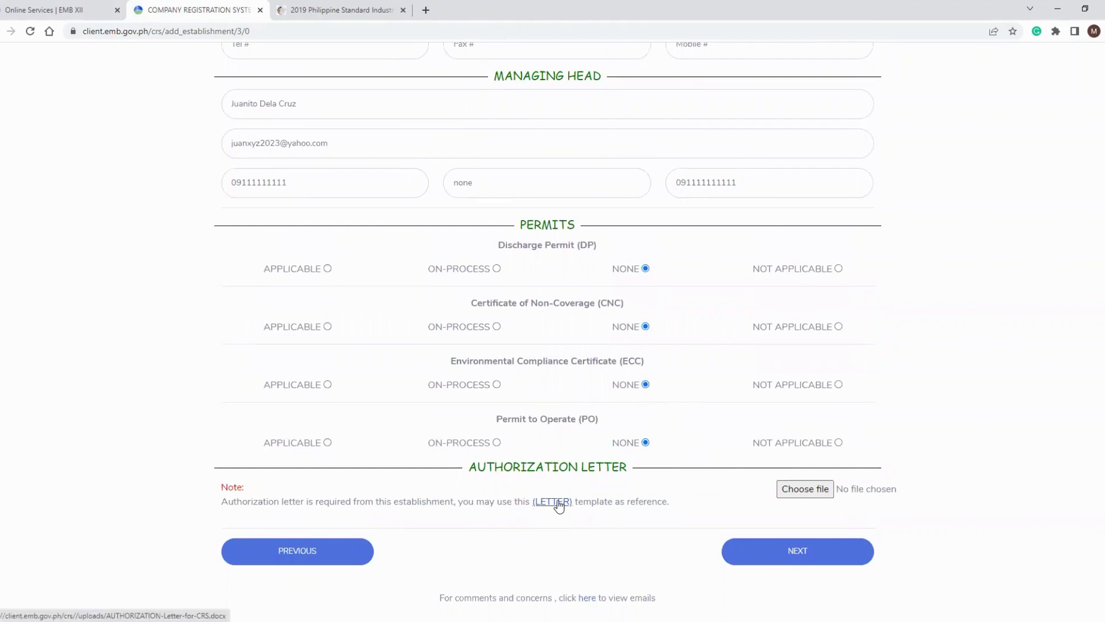
click(558, 505)
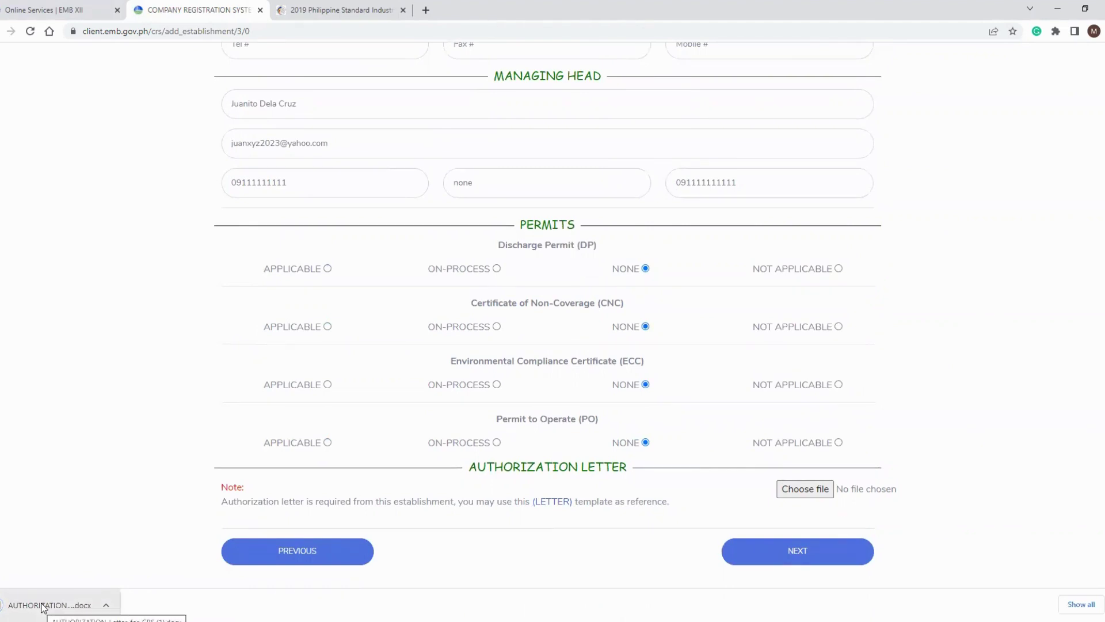
click(61, 603)
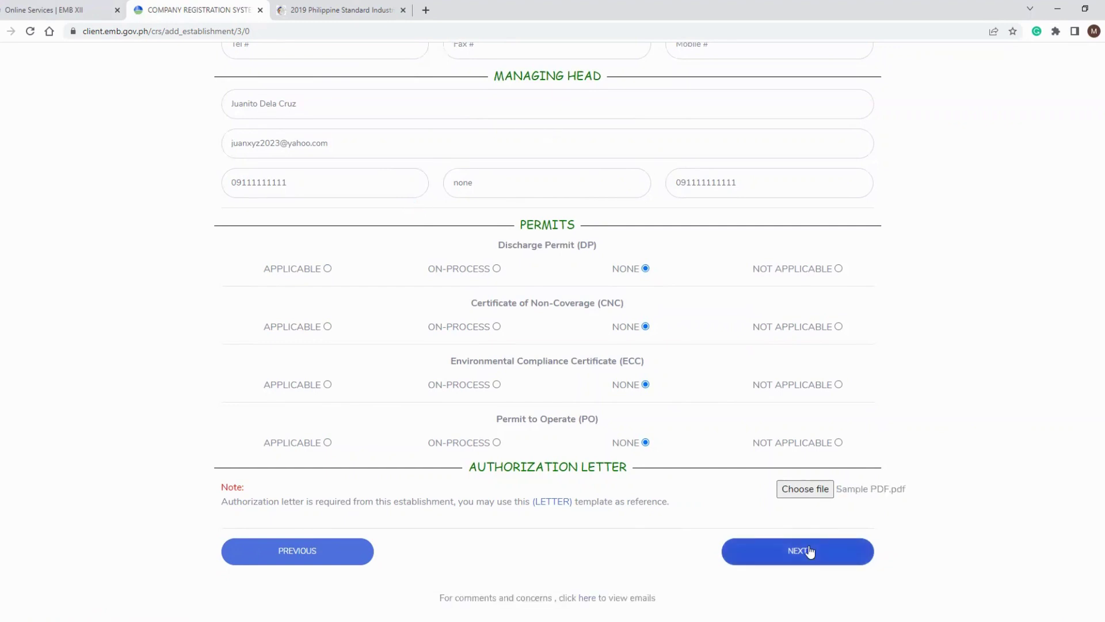
- Submit the registration and get the acknowledgement letter for Resort XYZ
click(809, 551)
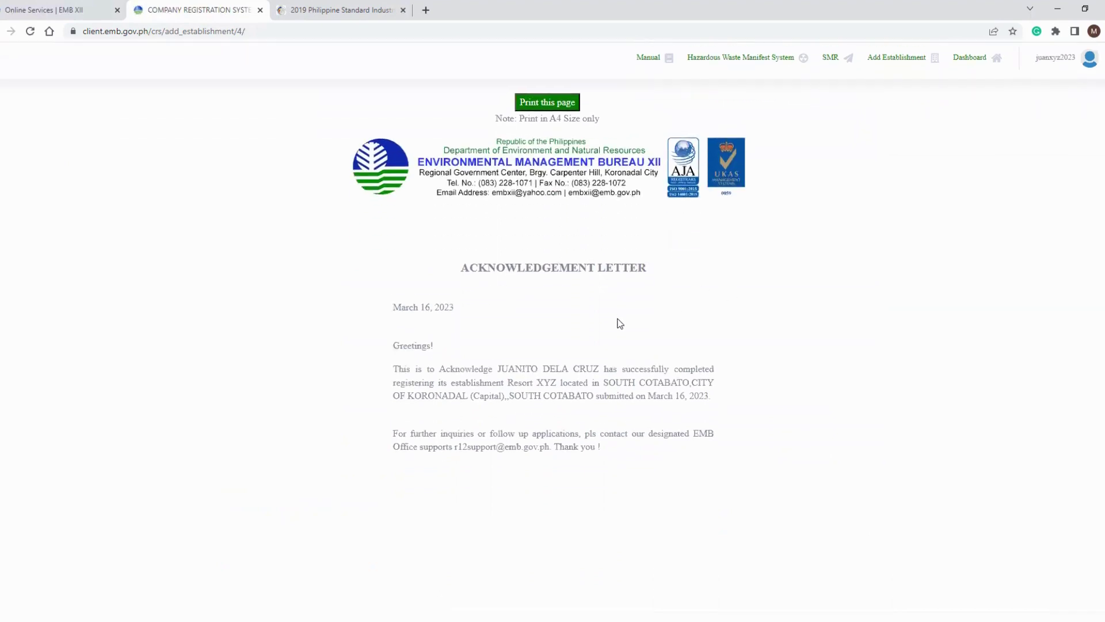
scroll(617, 323, down, 3)
scroll(608, 370, up, 3)
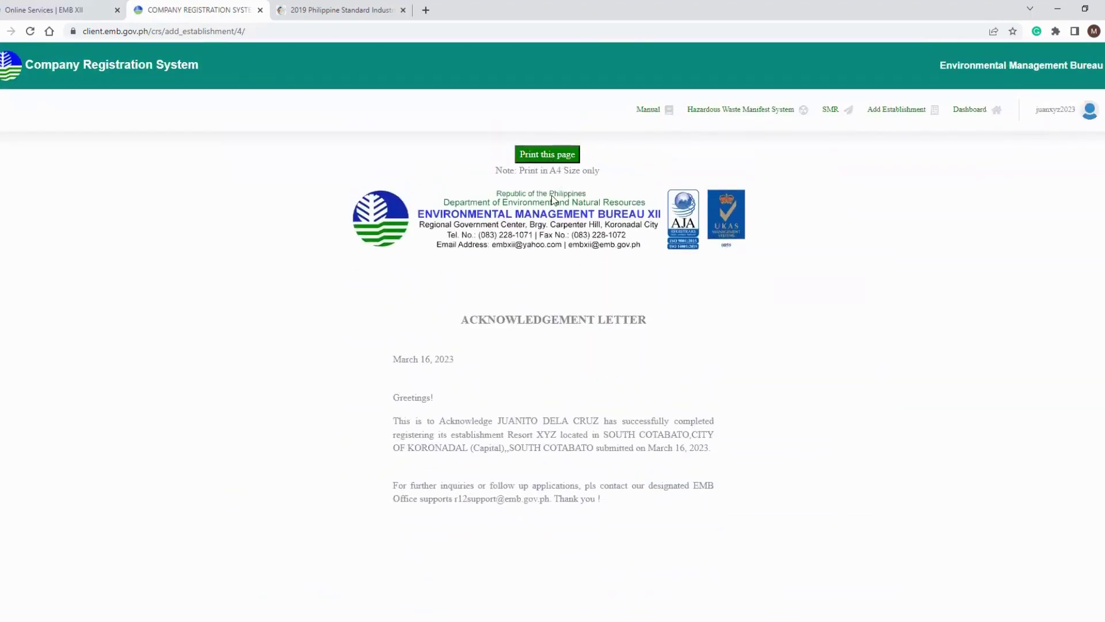
scroll(568, 290, down, 1)
scroll(573, 306, down, 2)
scroll(573, 306, up, 3)
scroll(573, 306, up, 1)
- Go to the company dashboard listing Resort XYZ as pending EMB approval
click(972, 110)
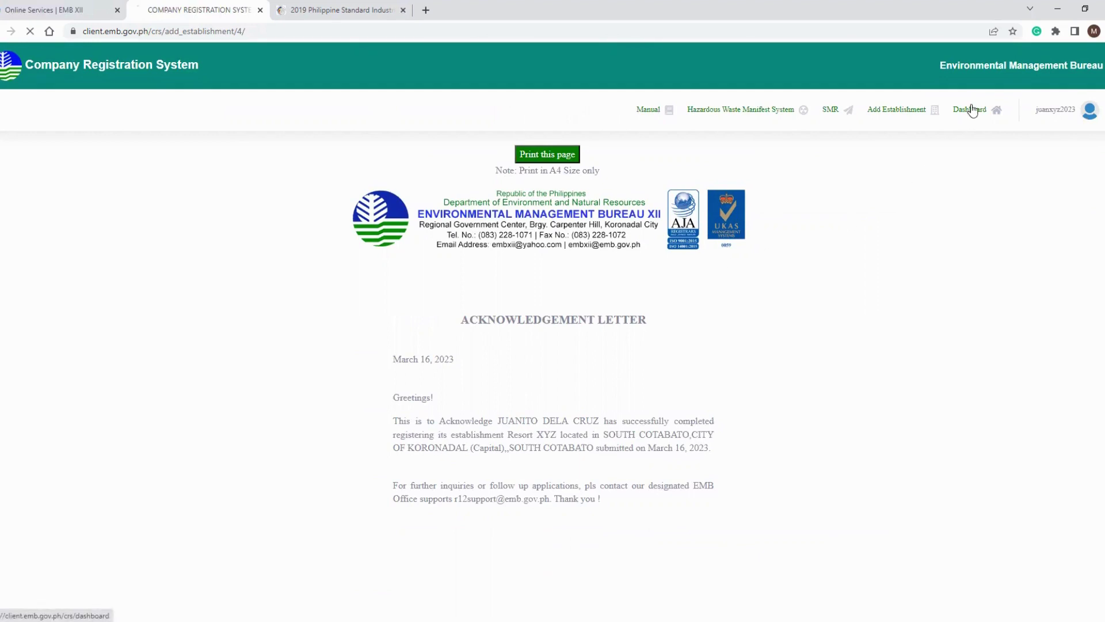